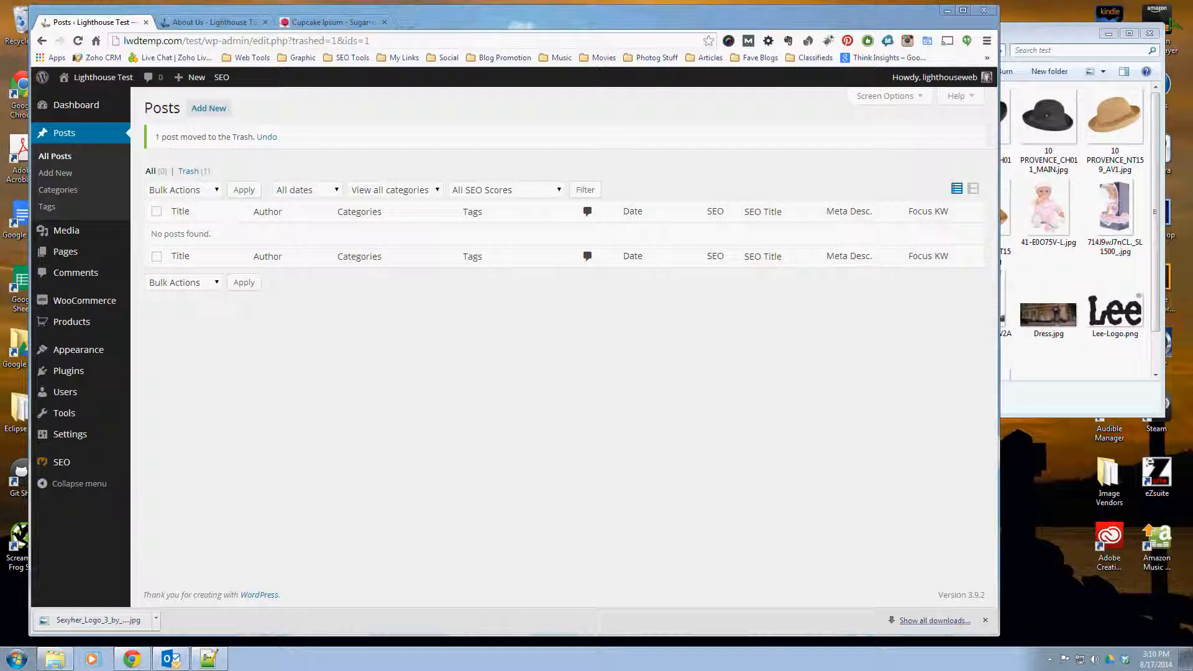
Step: Add a post category named News with the slug news
click(532, 343)
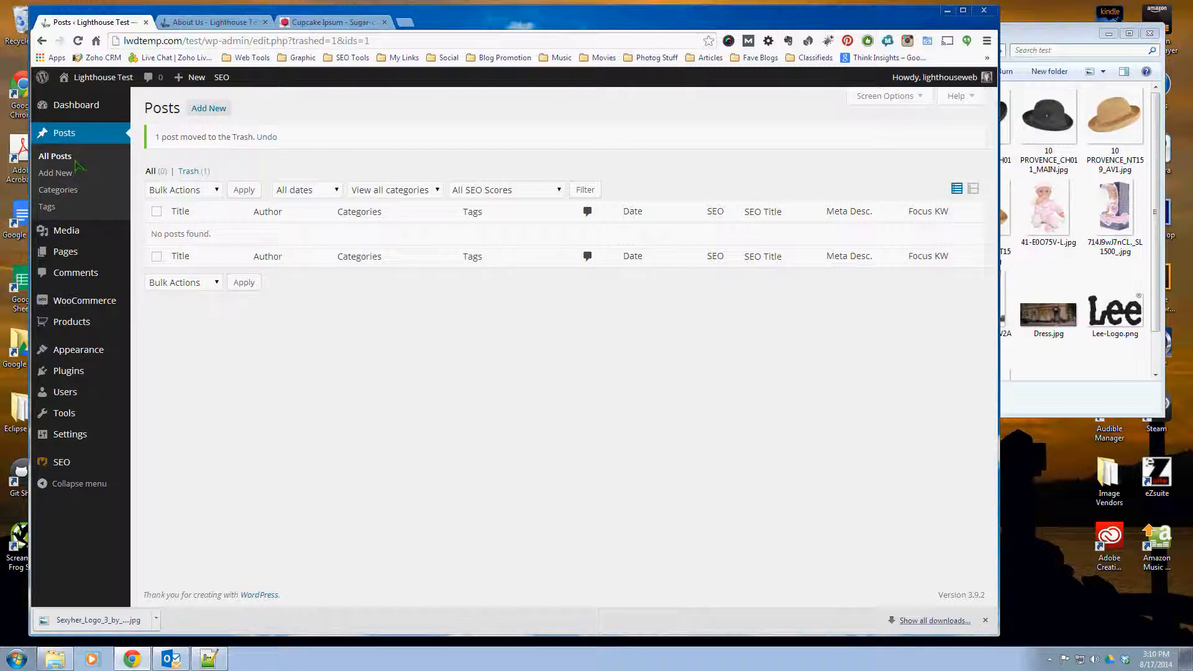
click(44, 191)
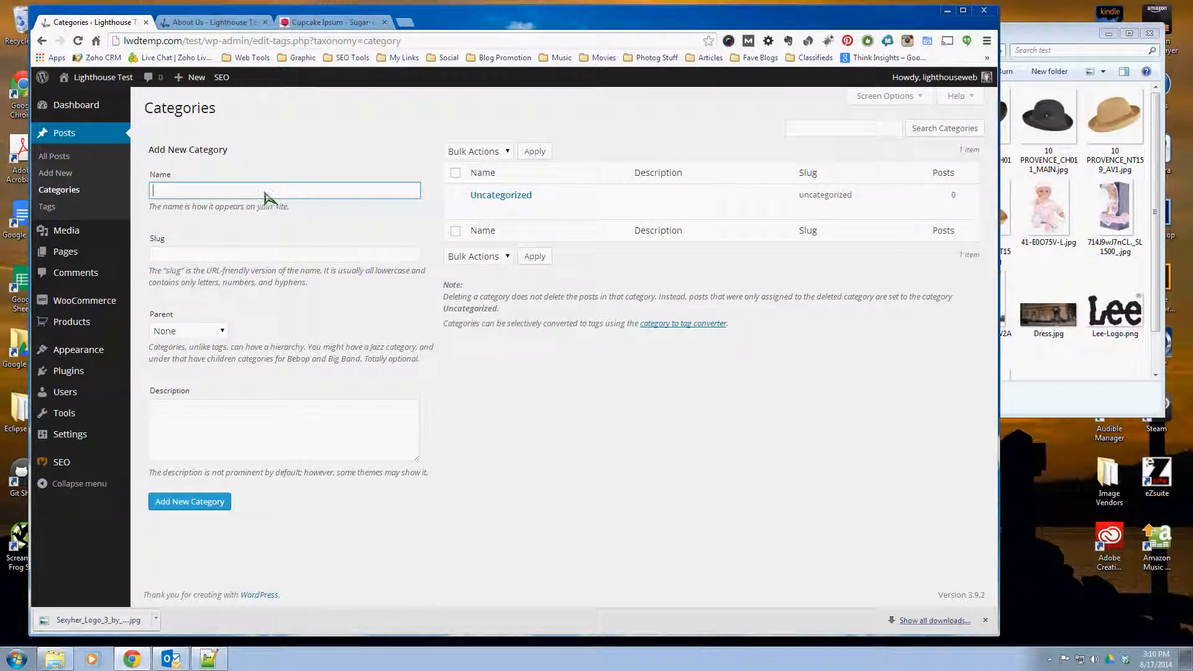
text(News)
key(Tab)
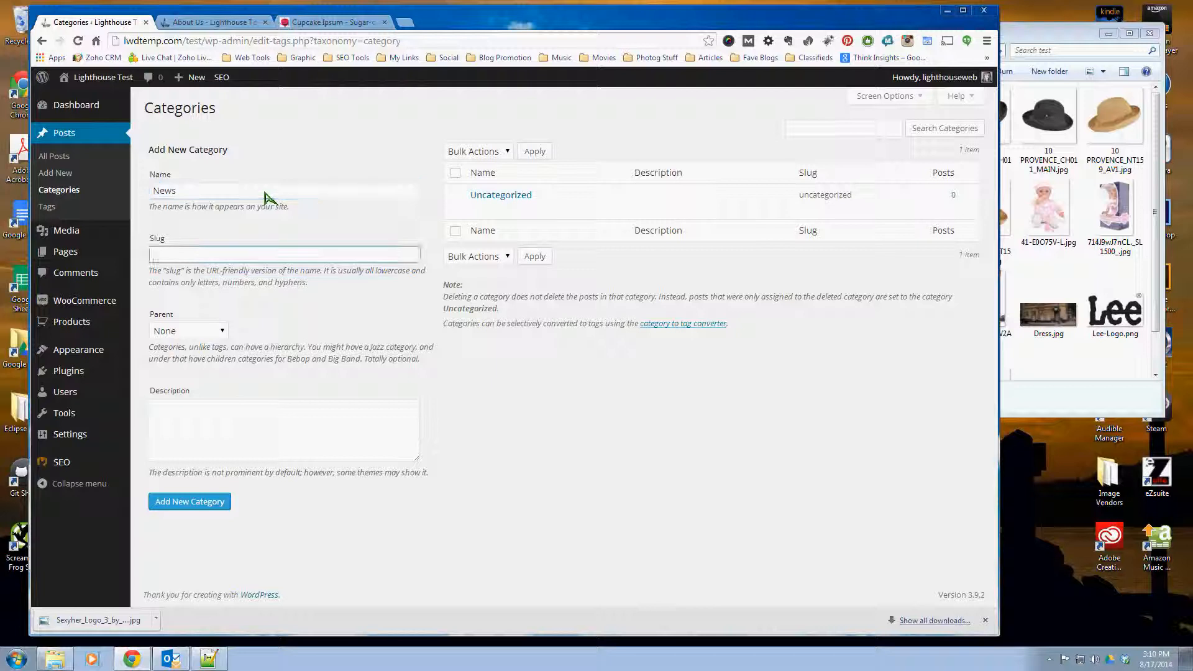
text(news)
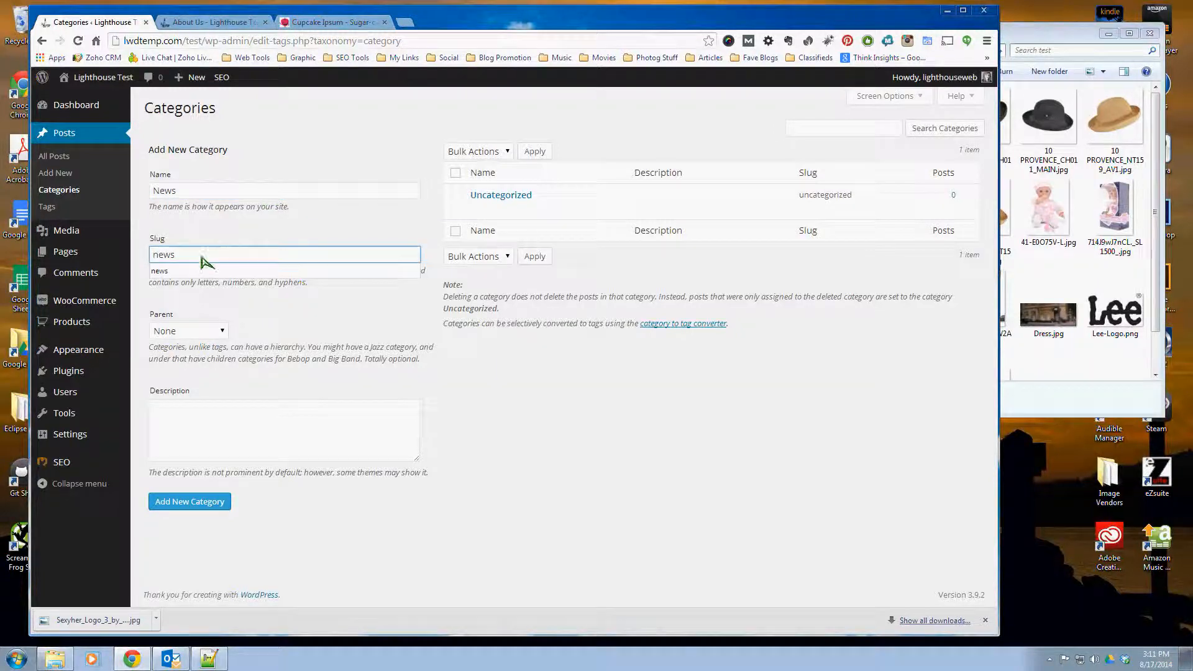
click(198, 271)
click(219, 502)
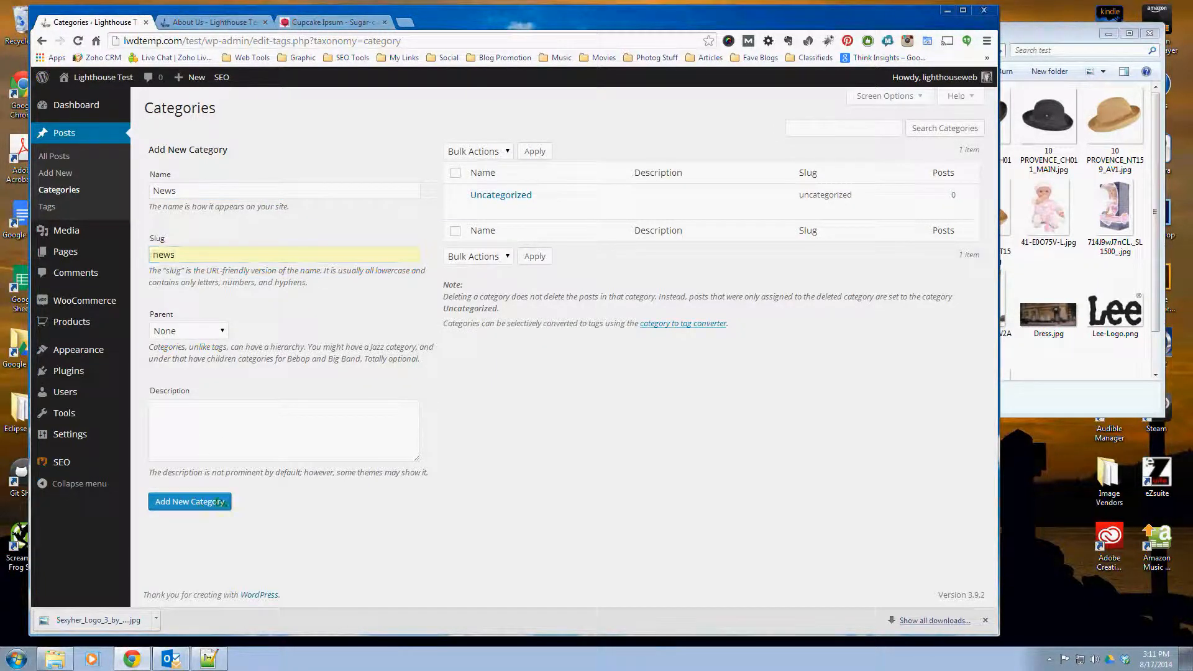
click(192, 193)
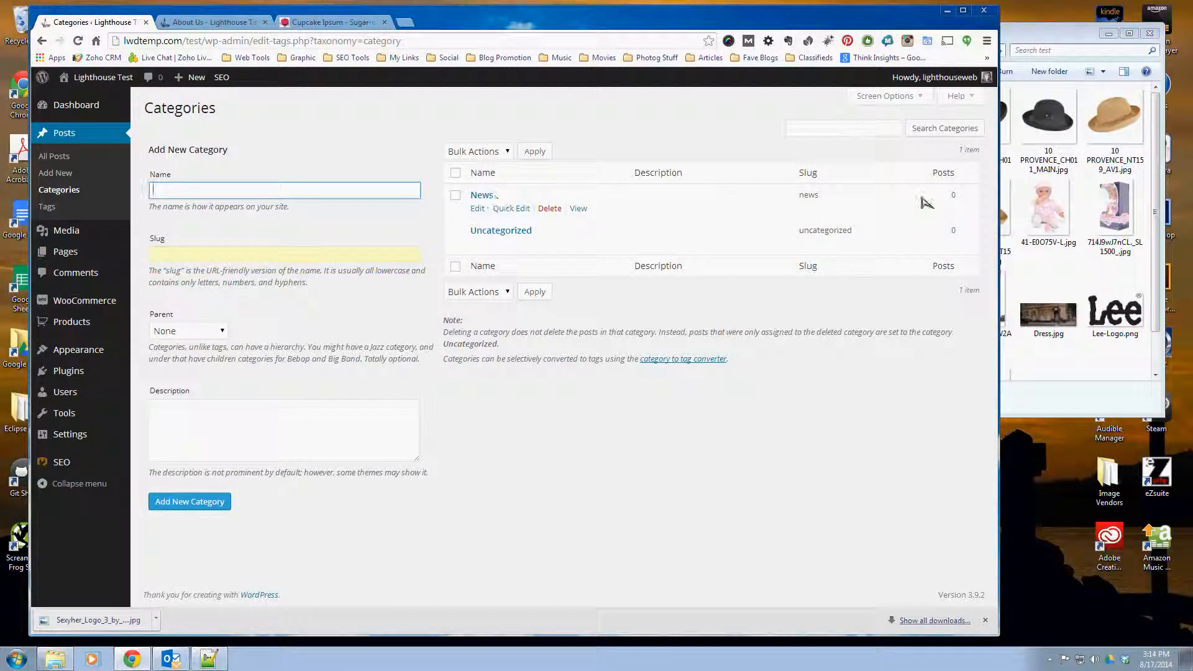
double_click(814, 196)
click(819, 203)
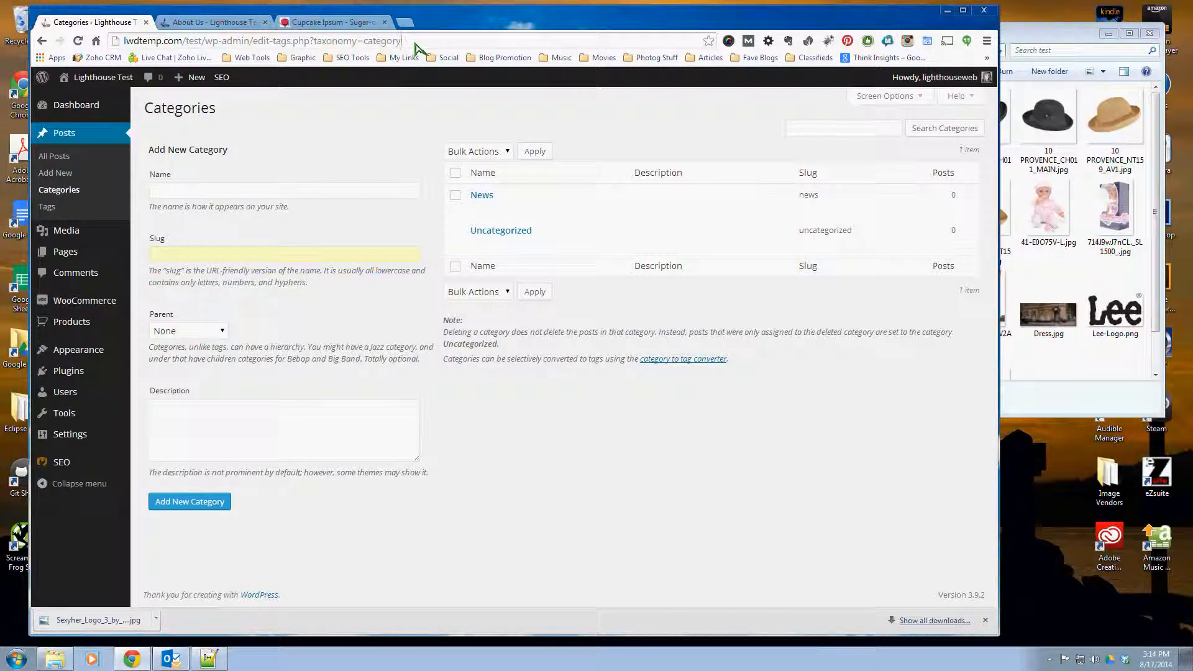
drag(401, 41, 126, 48)
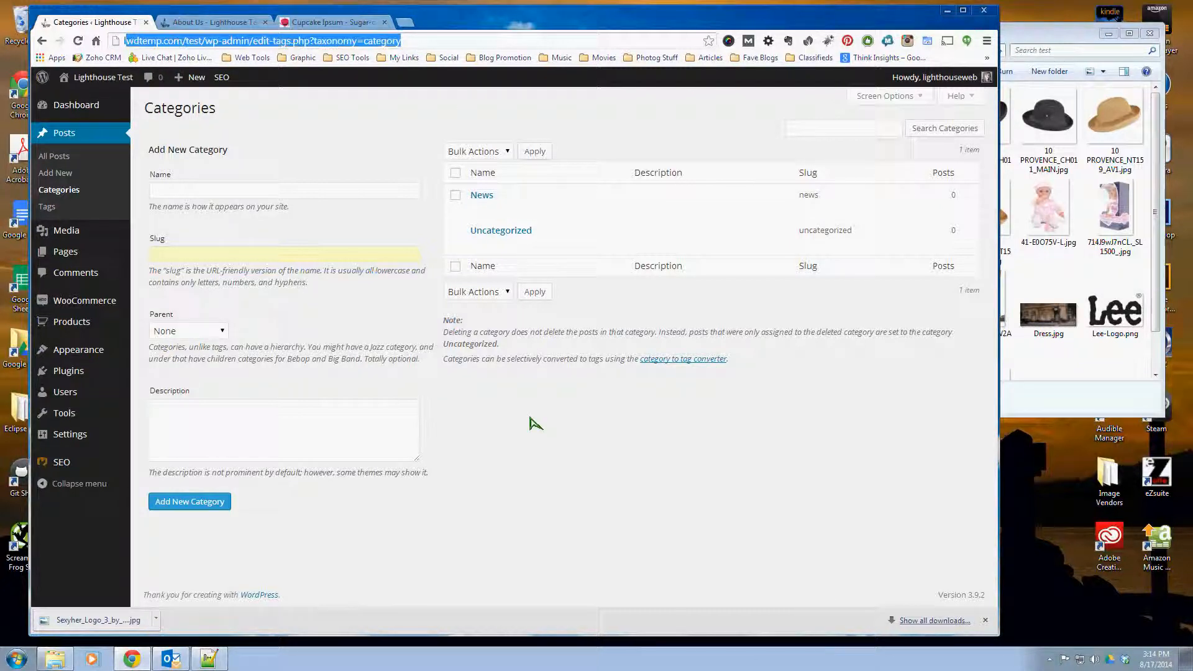
click(618, 466)
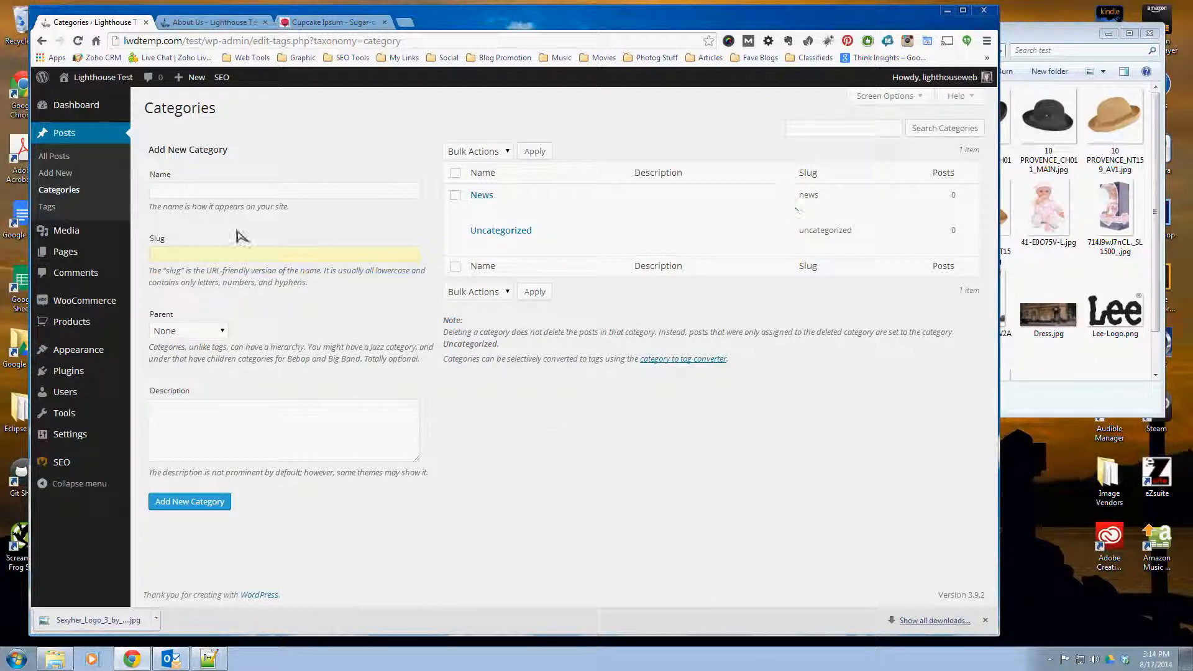
Step: Start a new post and title it "Ribbon Cutting"
click(77, 191)
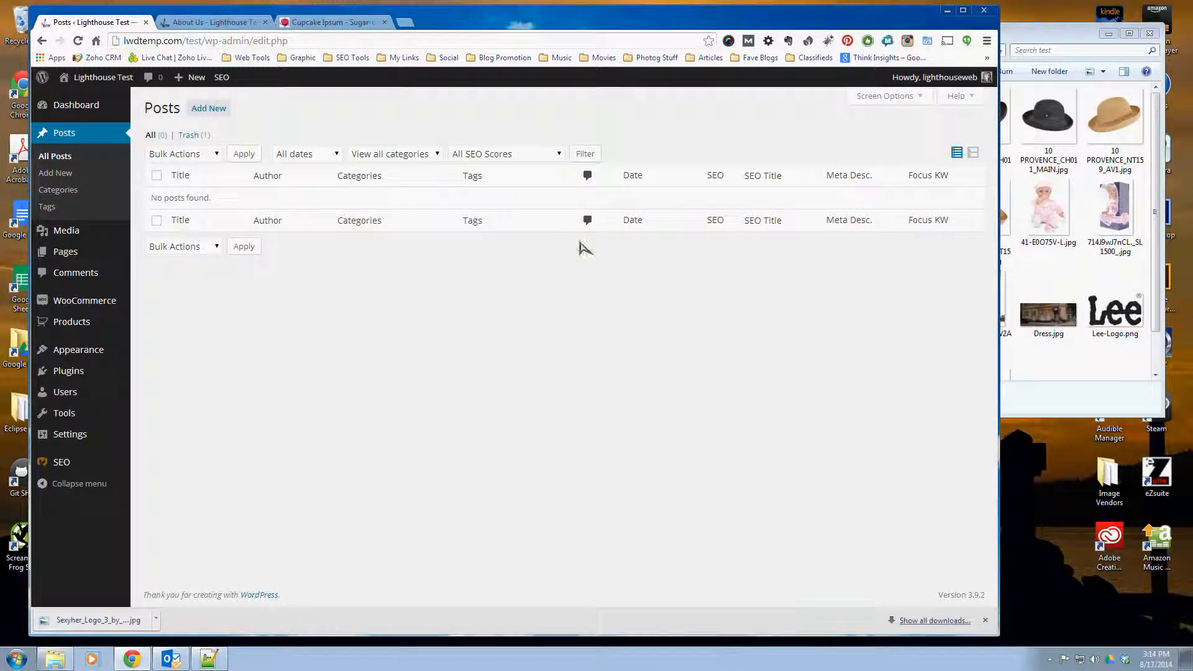
click(42, 176)
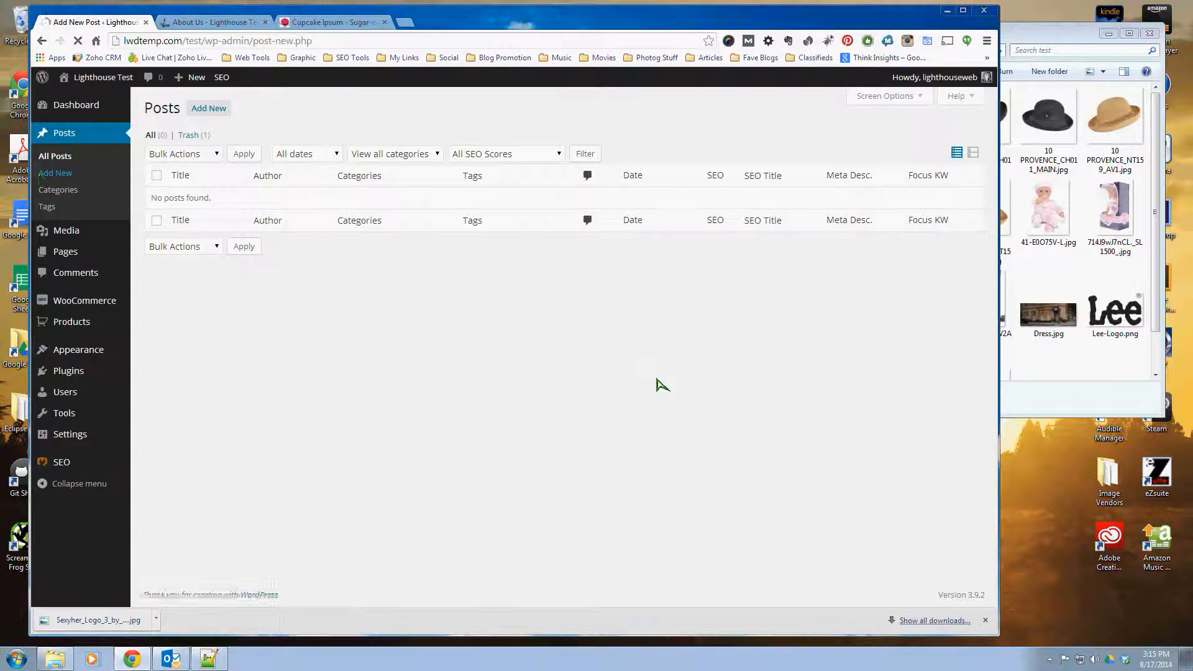
click(200, 142)
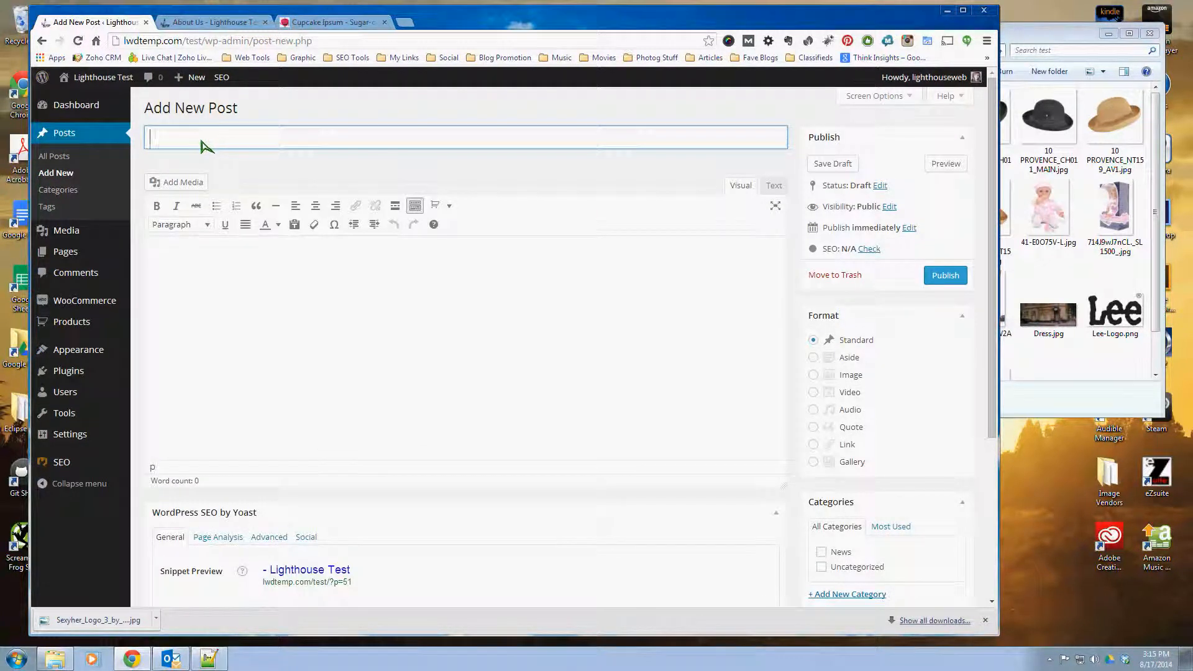
text(Ribb)
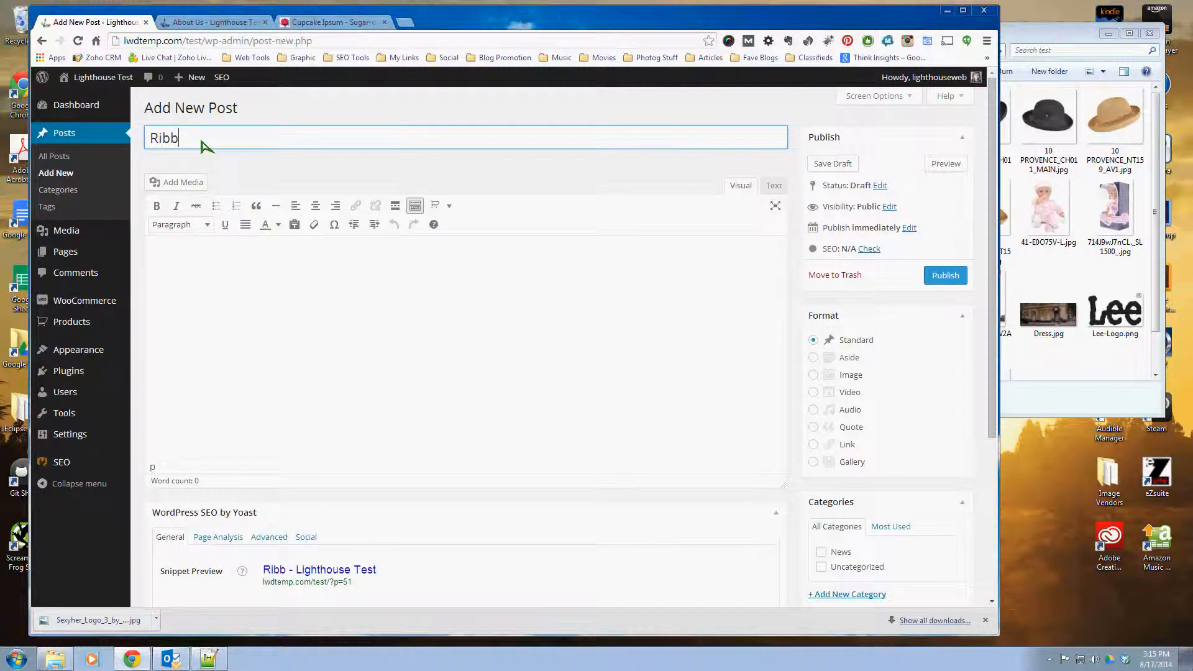
text(on Cutting)
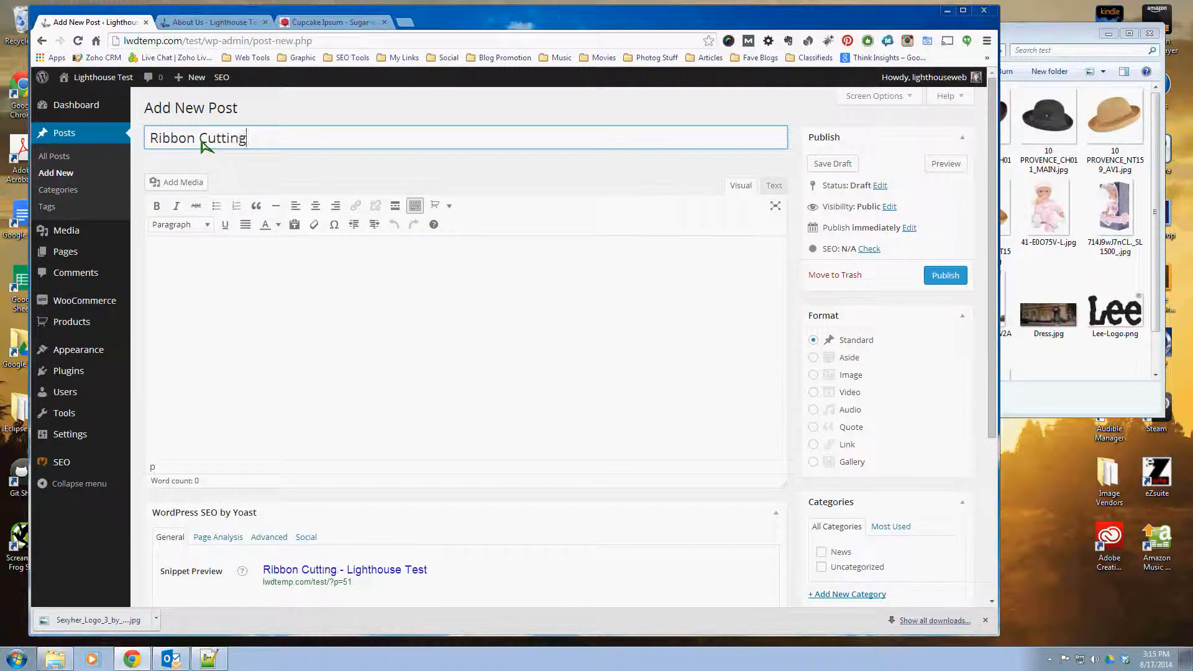
click(199, 277)
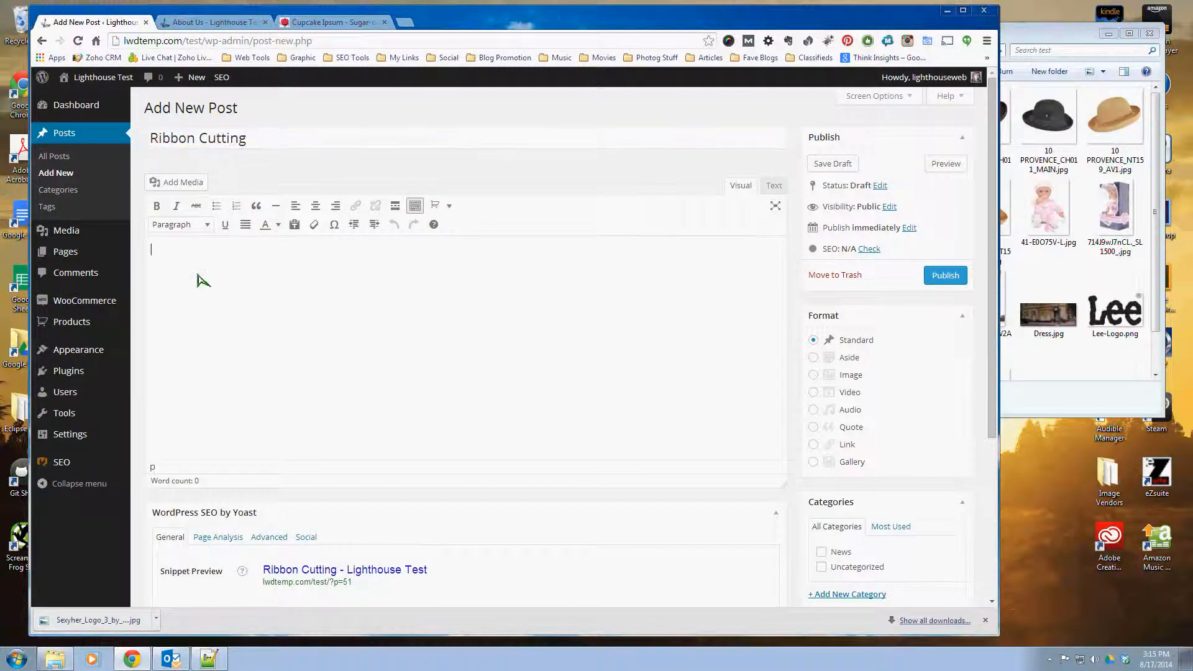
click(333, 18)
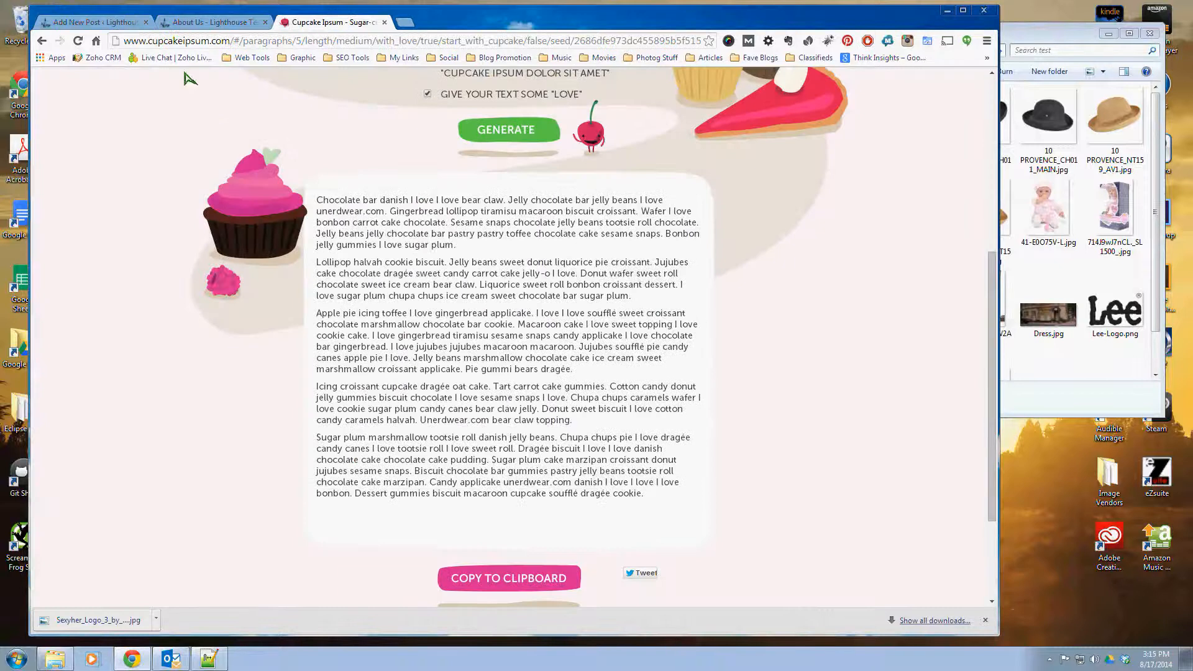
click(99, 23)
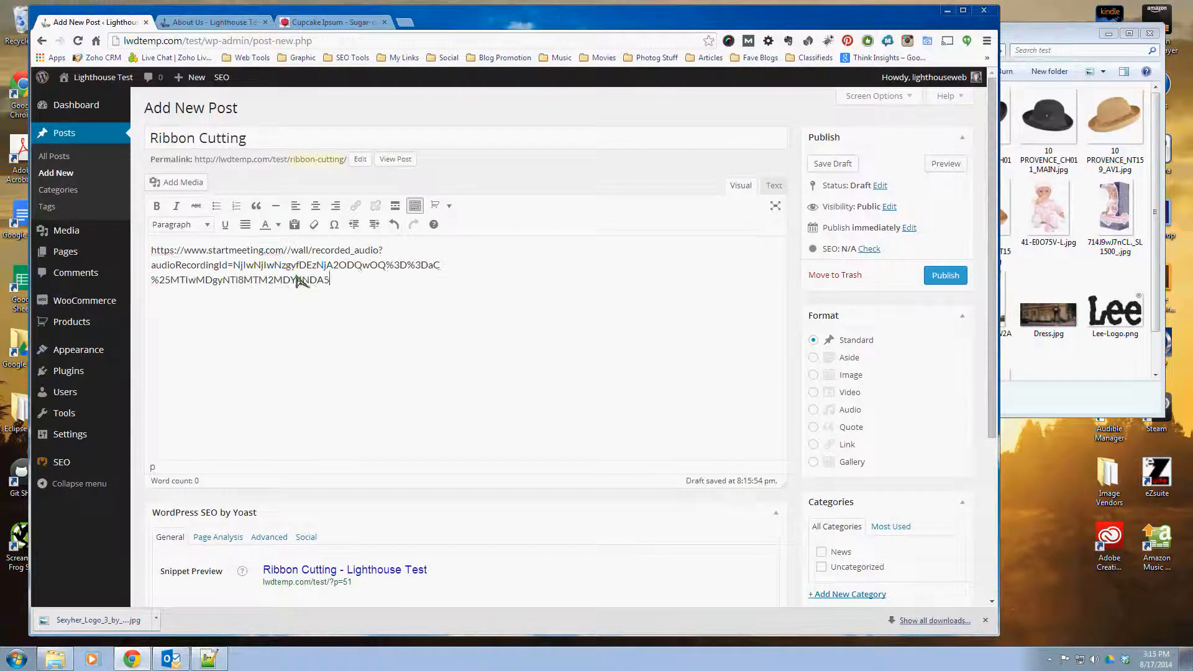
drag(343, 288, 148, 251)
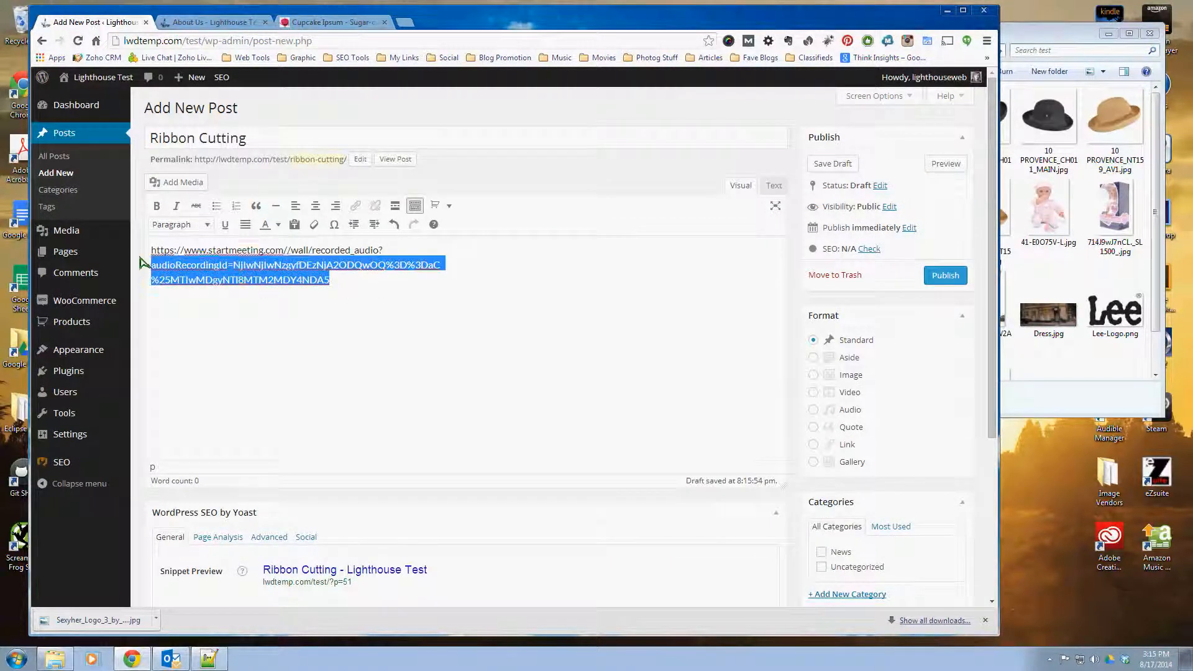
key(BackSpace)
Step: Copy all five generated paragraphs from the Cupcake Ipsum page into the body of the Ribbon Cutting post
click(322, 23)
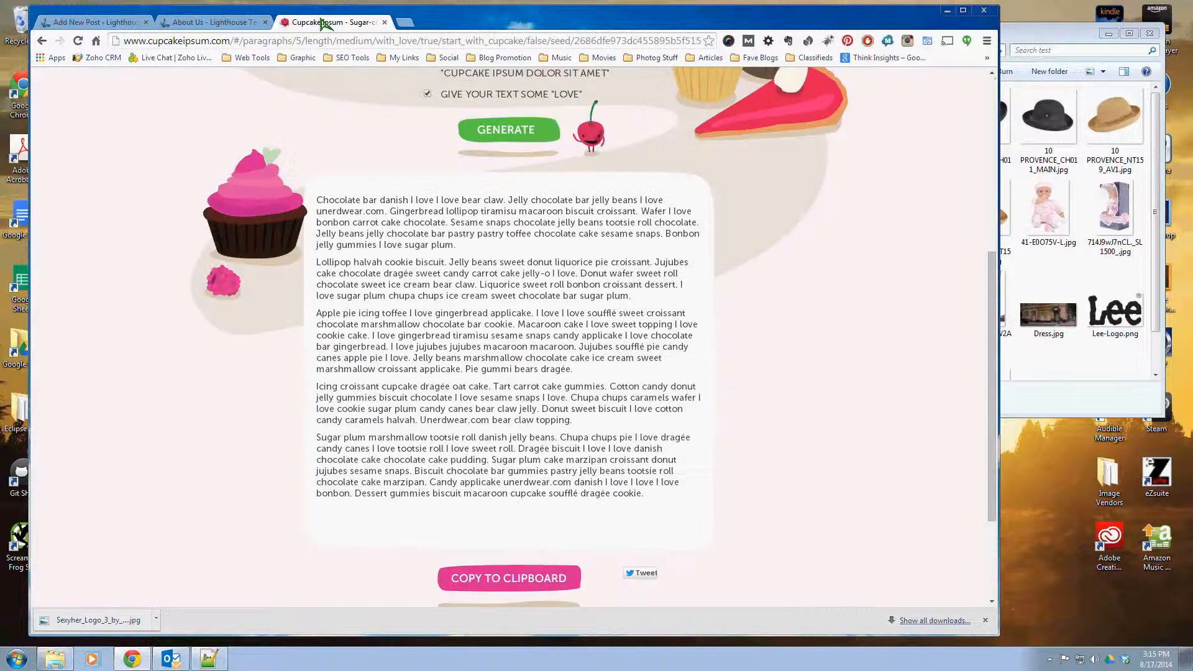
triple_click(479, 409)
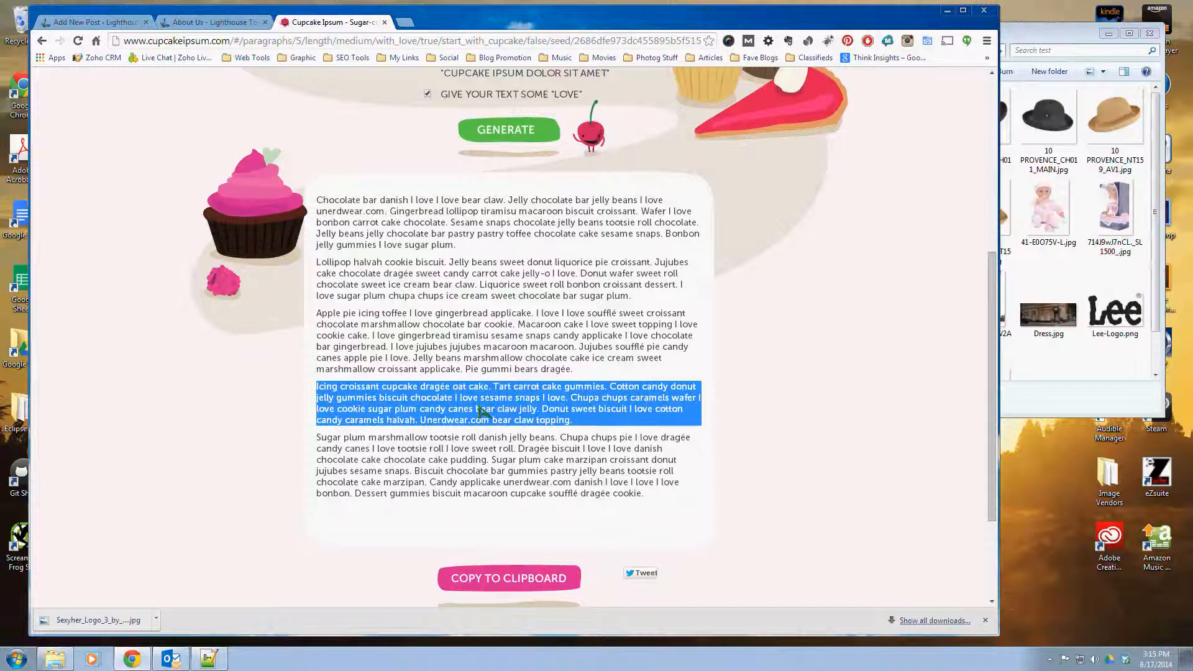
click(523, 435)
key(ctrl+a)
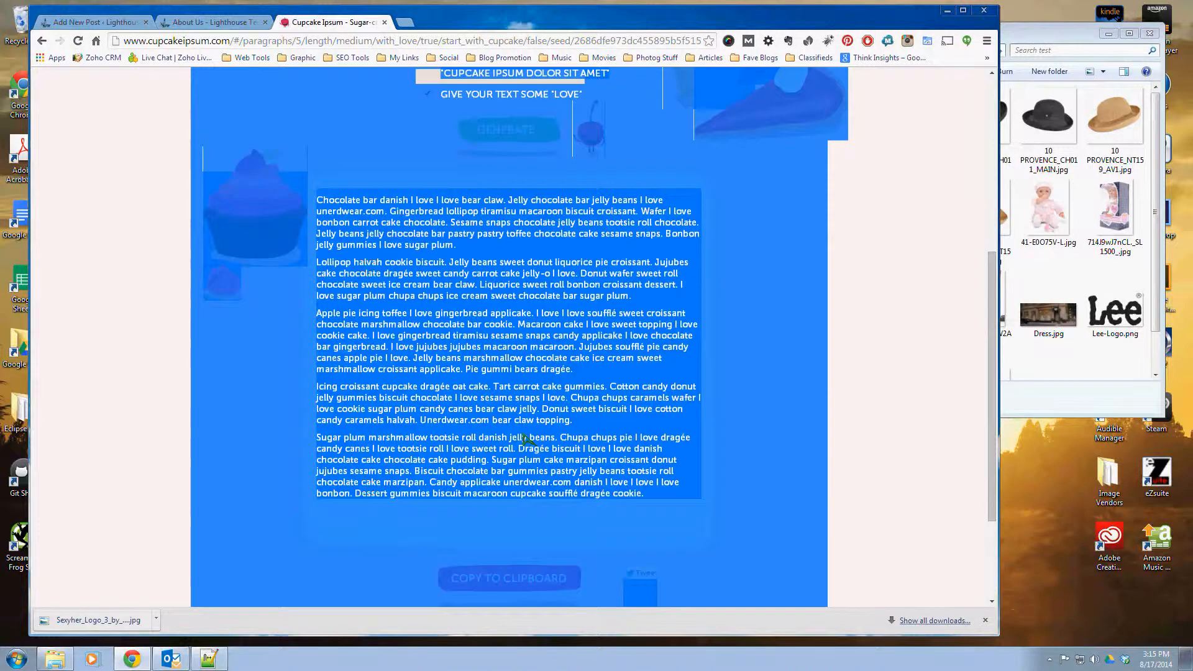
click(523, 438)
drag(319, 200, 665, 500)
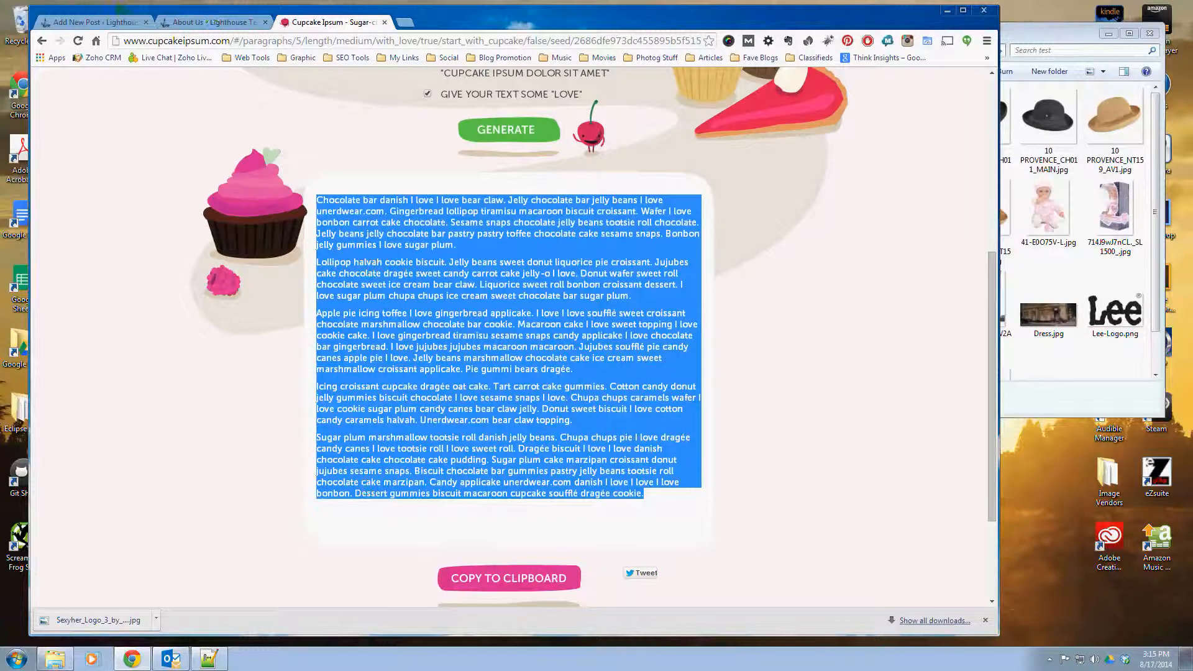
click(94, 22)
click(390, 304)
key(ctrl+v)
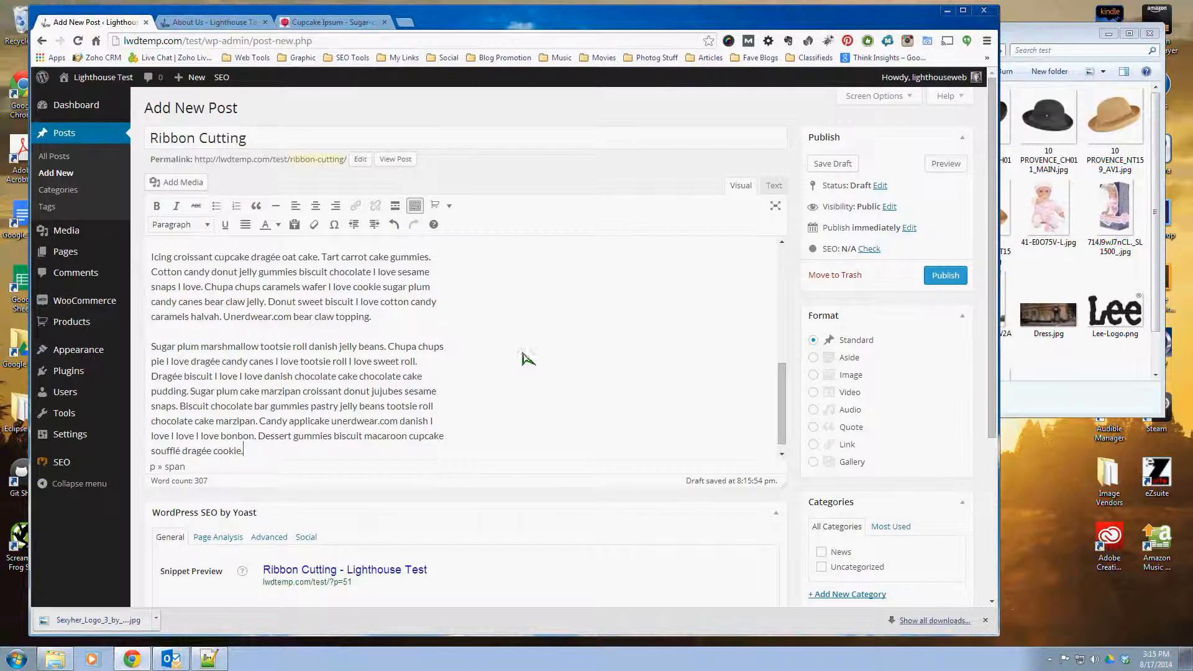
scroll(298, 372, up, 5)
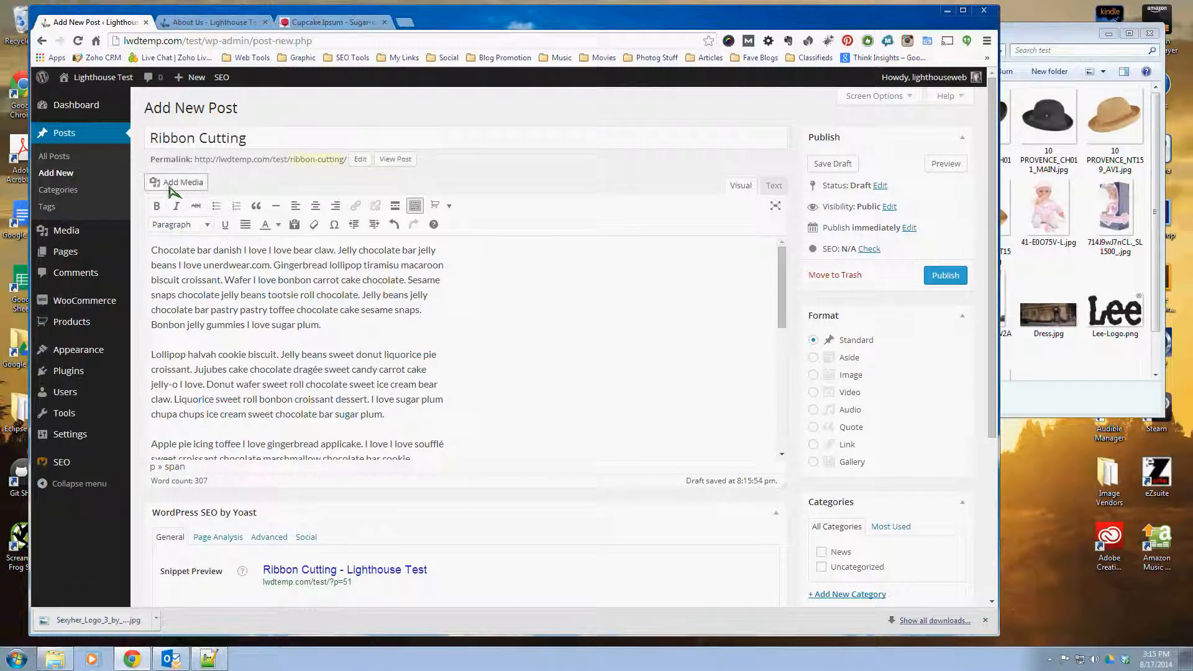
Step: Format the post's second paragraph, starting "Lollipop halvah cookie biscuit", as a blockquote
click(258, 309)
click(329, 354)
scroll(336, 355, down, 1)
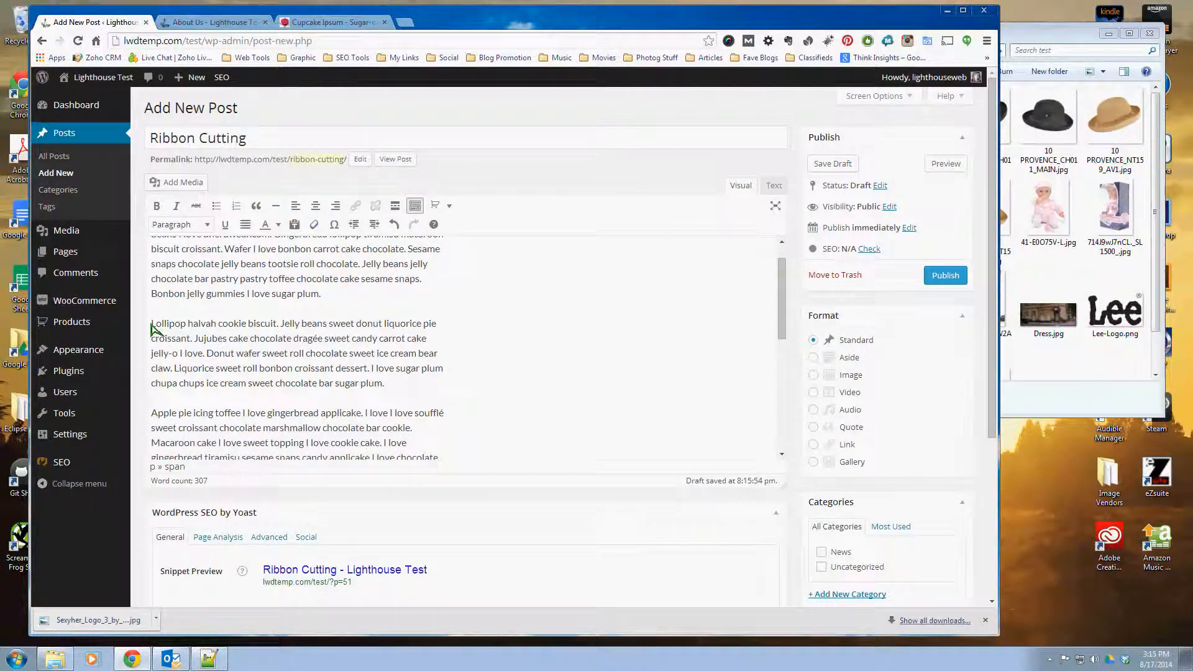
drag(152, 324, 410, 388)
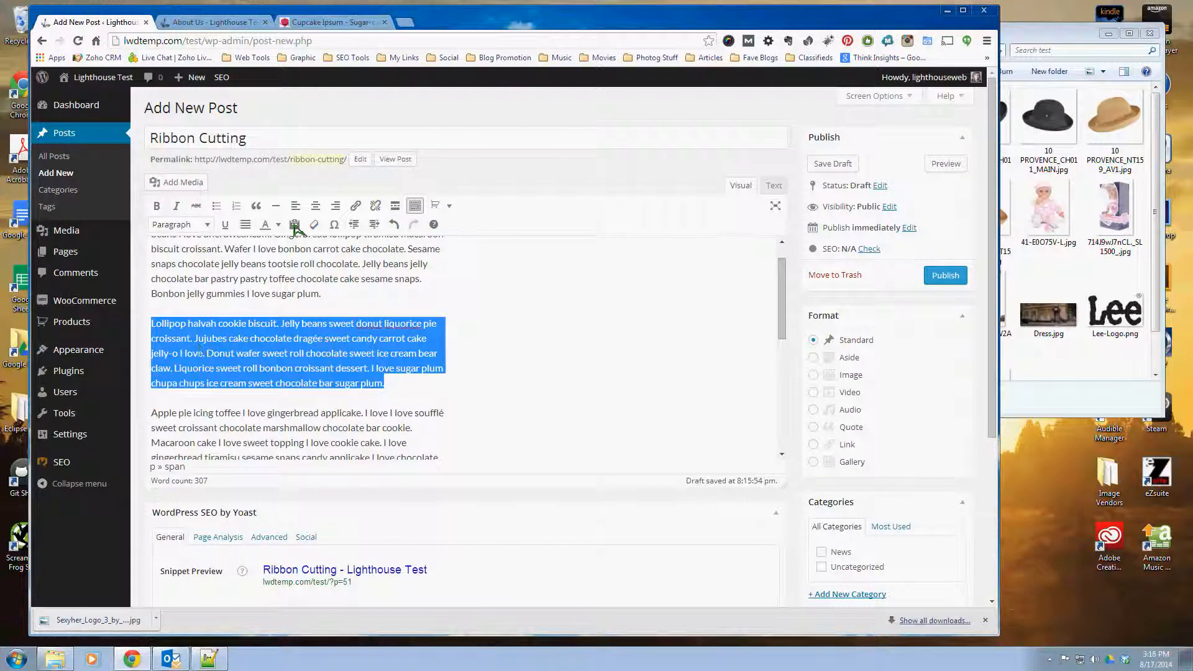
click(256, 206)
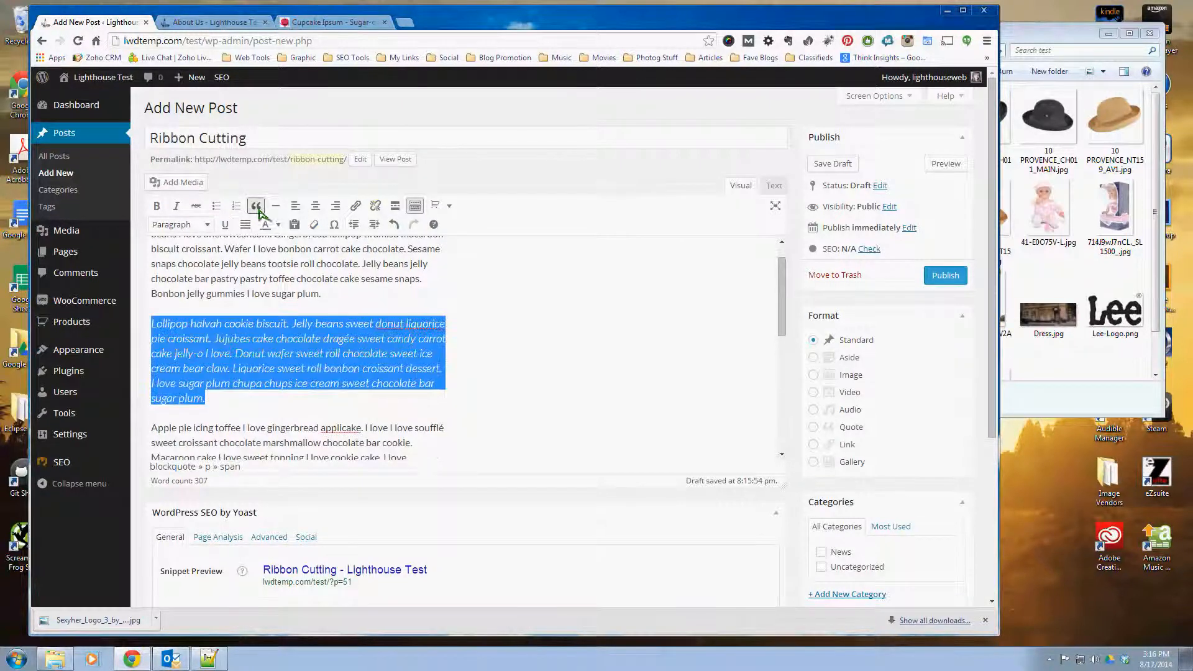
click(334, 339)
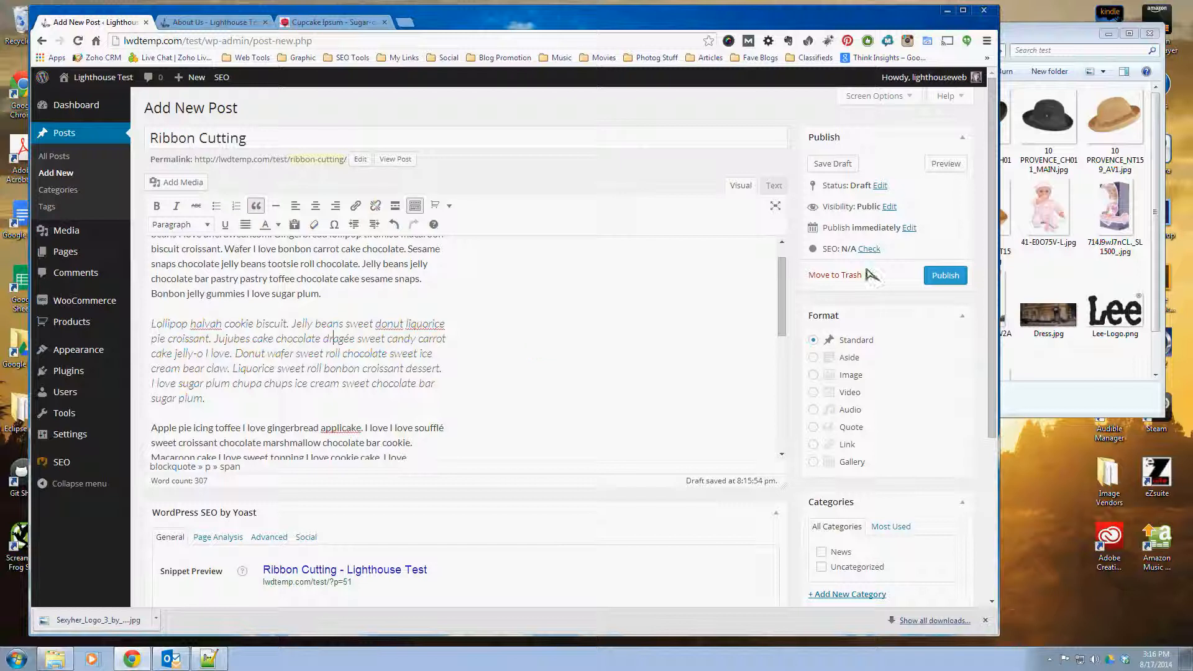
Step: Preview the Ribbon Cutting post, examine how the blockquote and surrounding paragraphs are displayed, and return to the editor
click(946, 164)
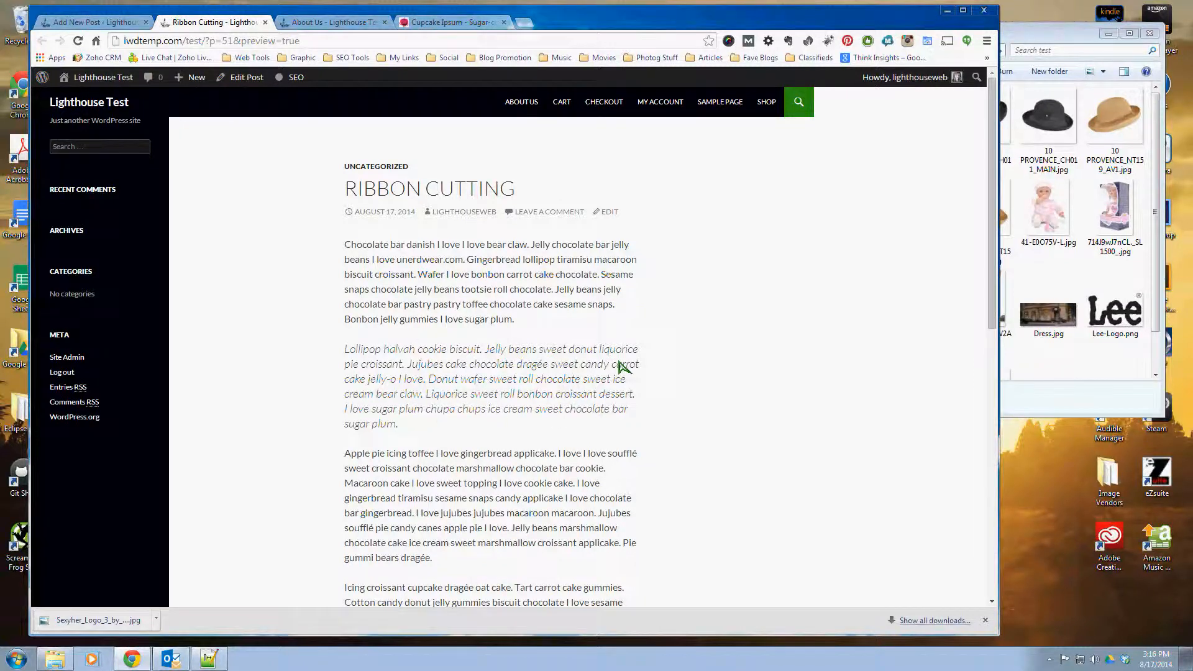
scroll(619, 366, down, 1)
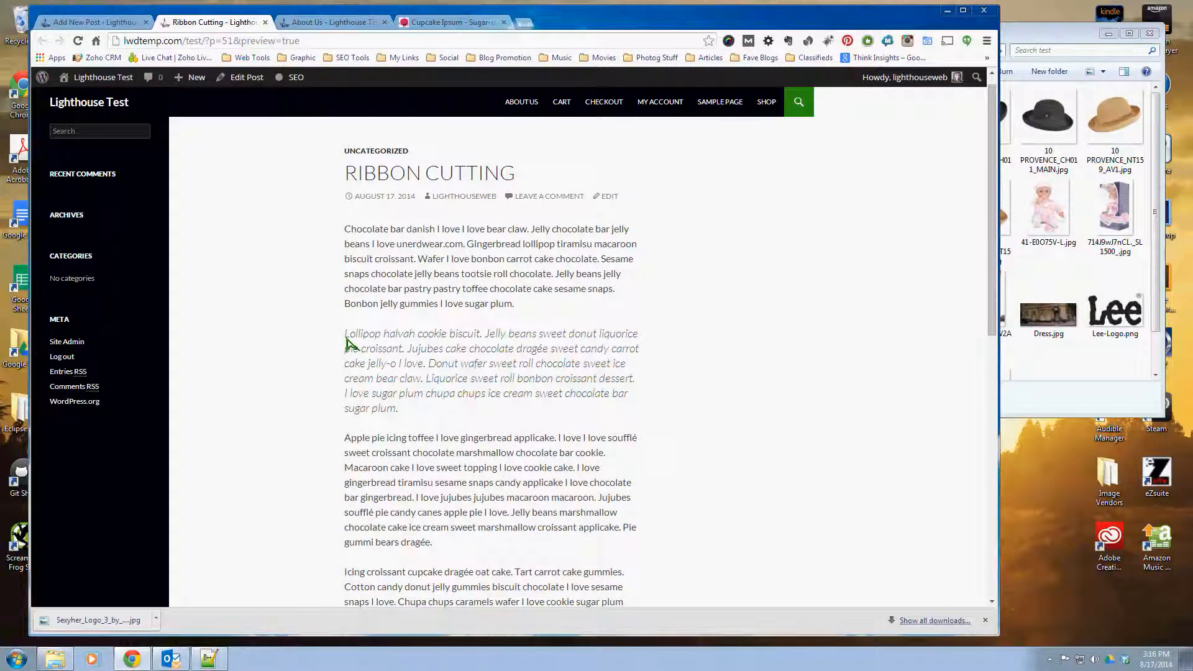
drag(347, 341, 495, 412)
click(565, 427)
scroll(560, 413, down, 3)
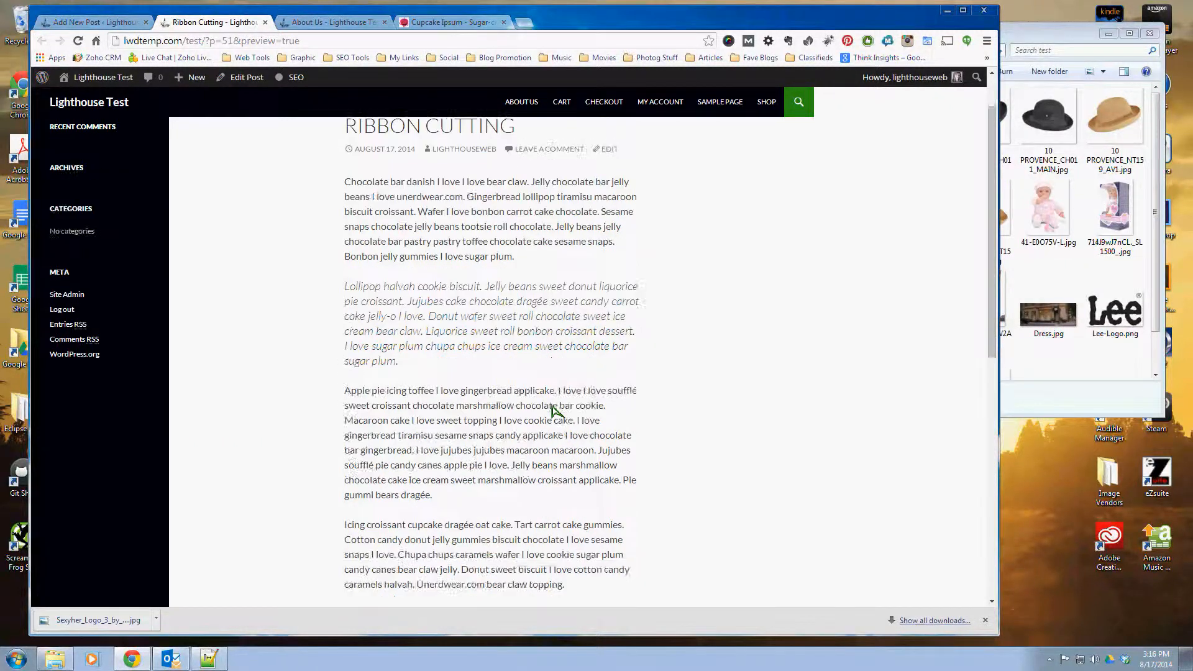
scroll(566, 410, up, 2)
scroll(568, 380, down, 5)
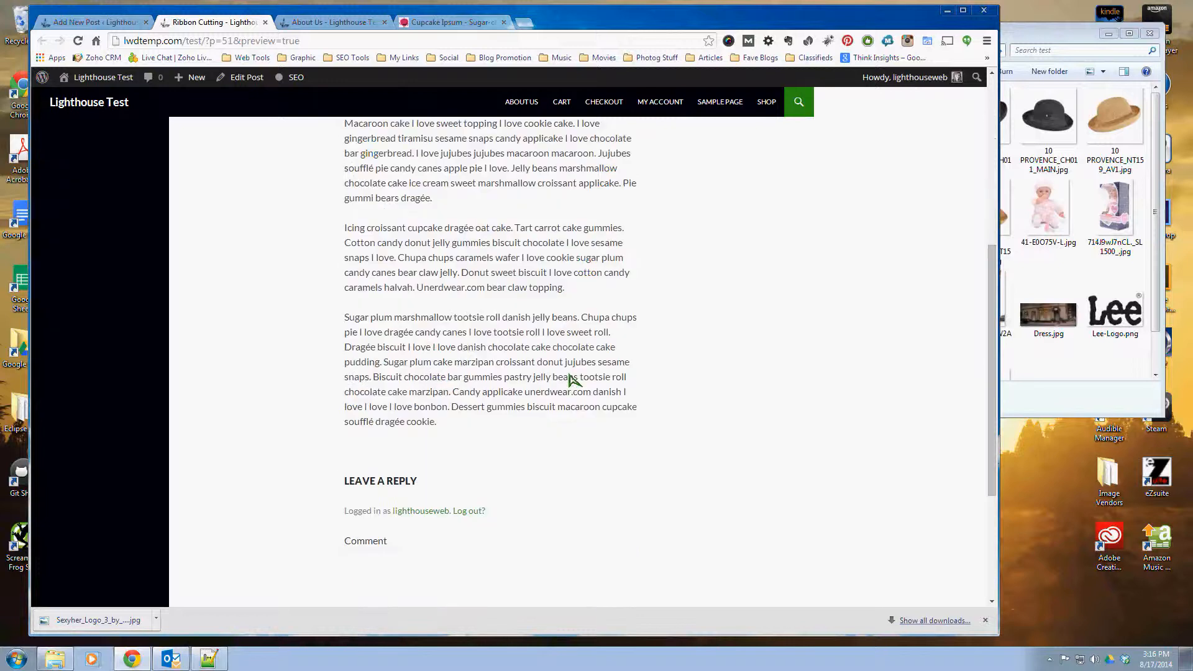
scroll(571, 381, up, 10)
key(ctrl+1)
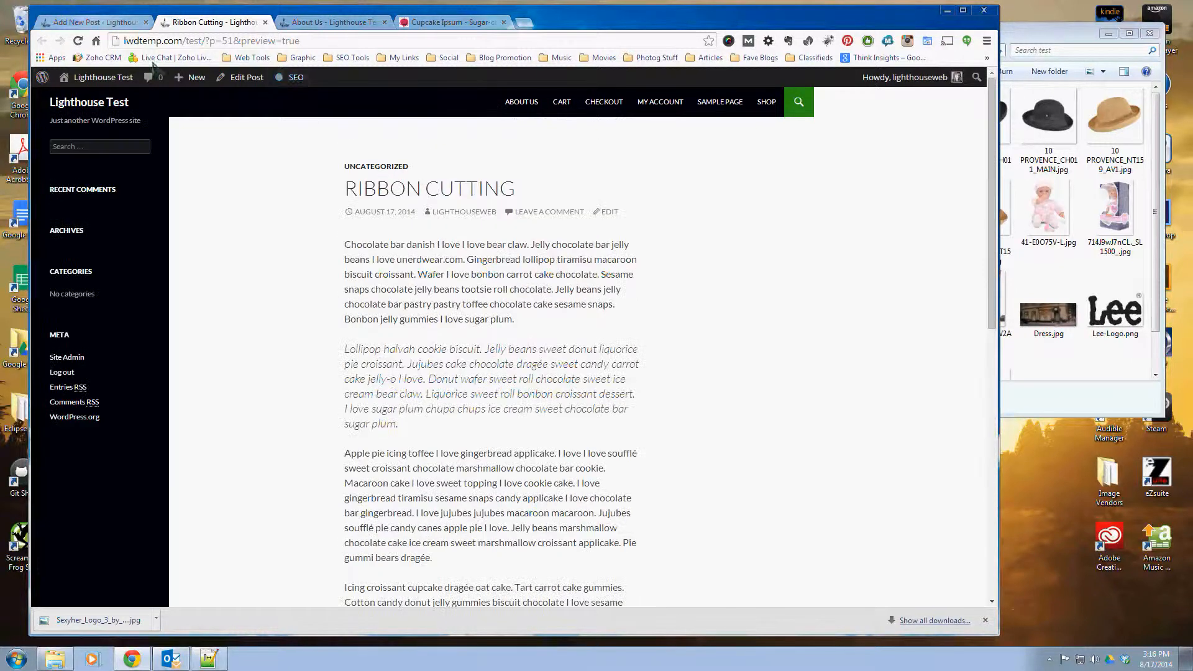
scroll(434, 358, down, 1)
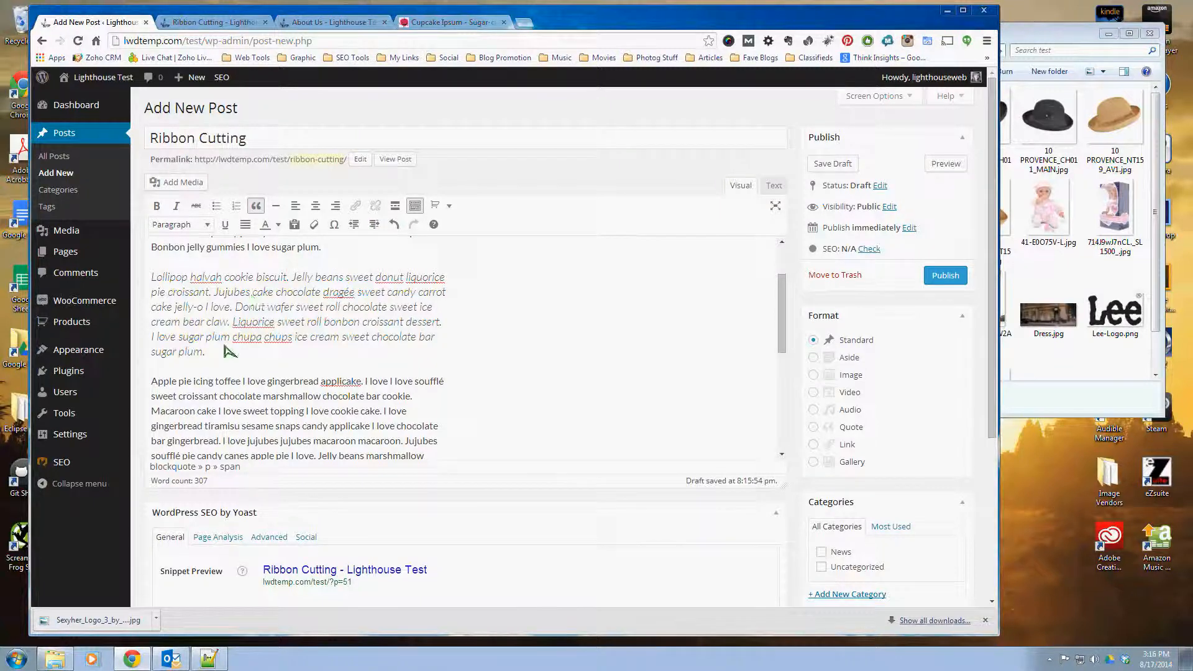
click(239, 391)
scroll(382, 393, down, 1)
scroll(383, 394, up, 3)
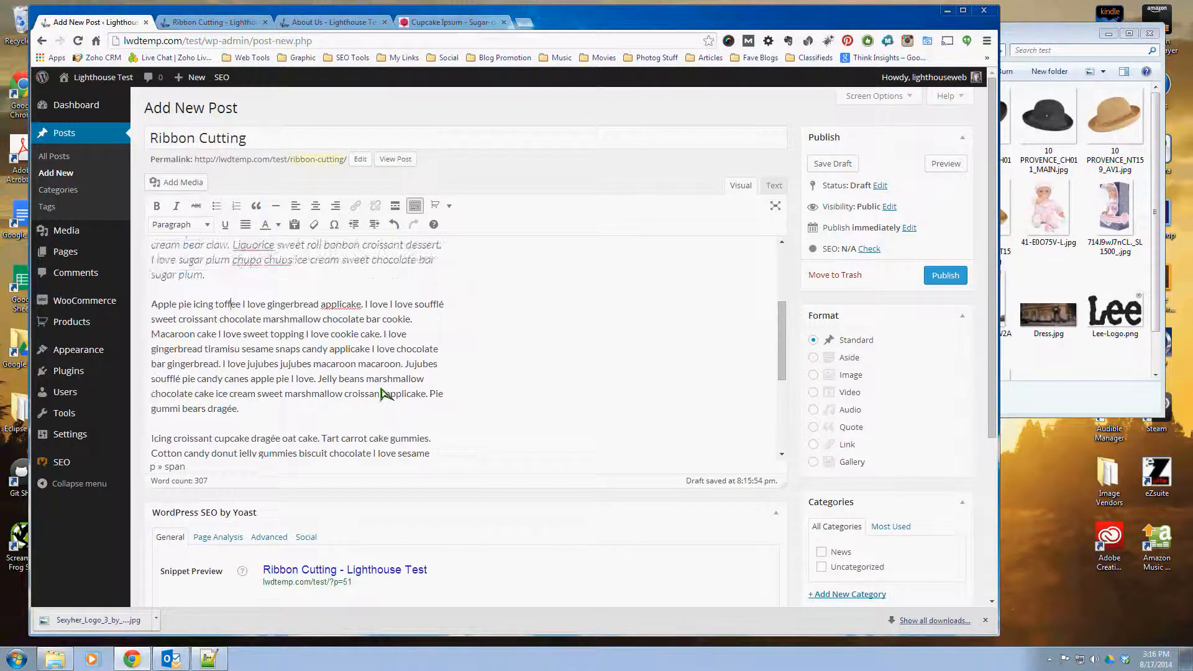
Step: Examine the WooCommerce shortcodes available for insertion and review the remaining body text of the Ribbon Cutting post
click(449, 206)
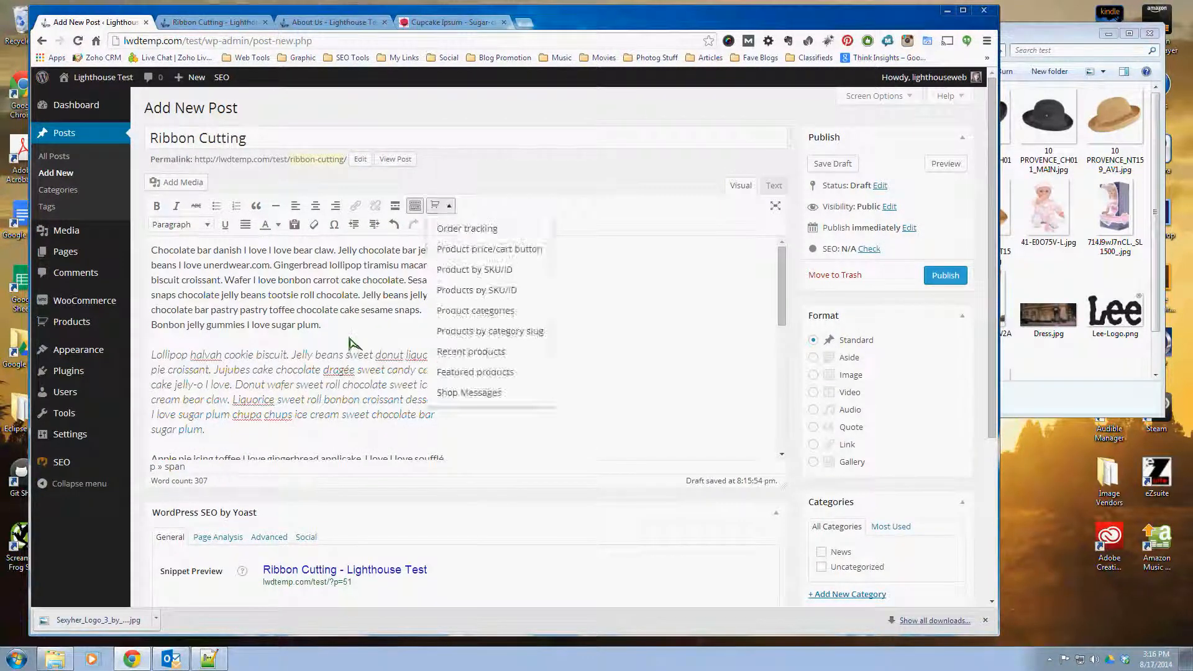
click(225, 348)
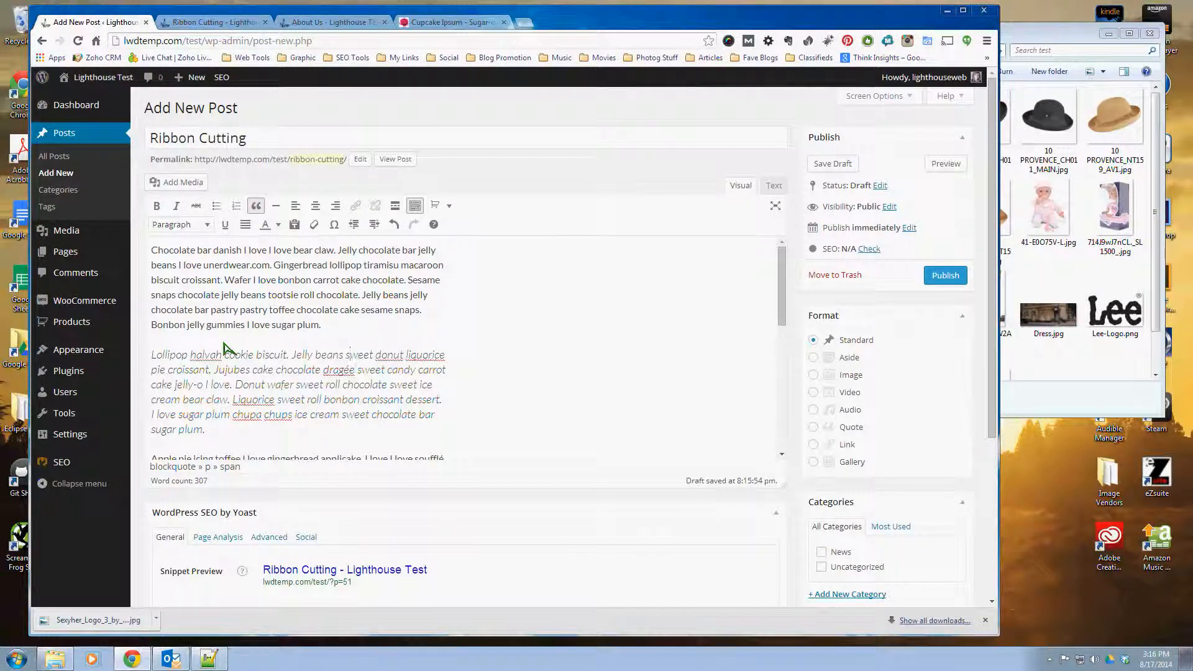
scroll(225, 348, down, 10)
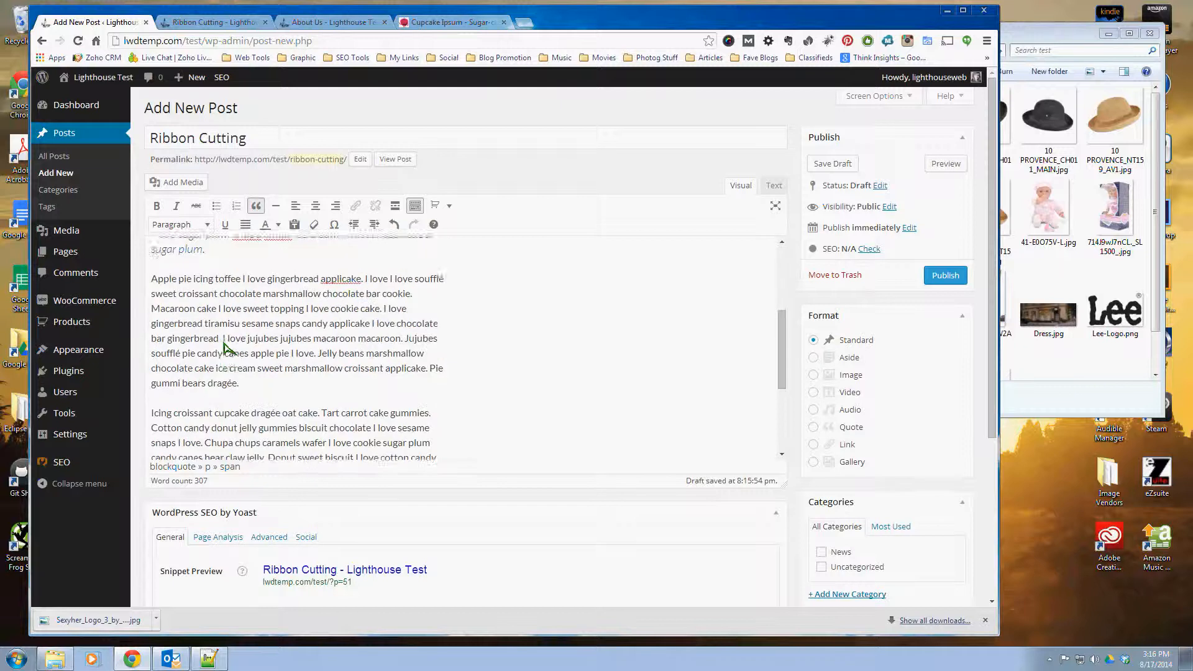
scroll(225, 349, down, 3)
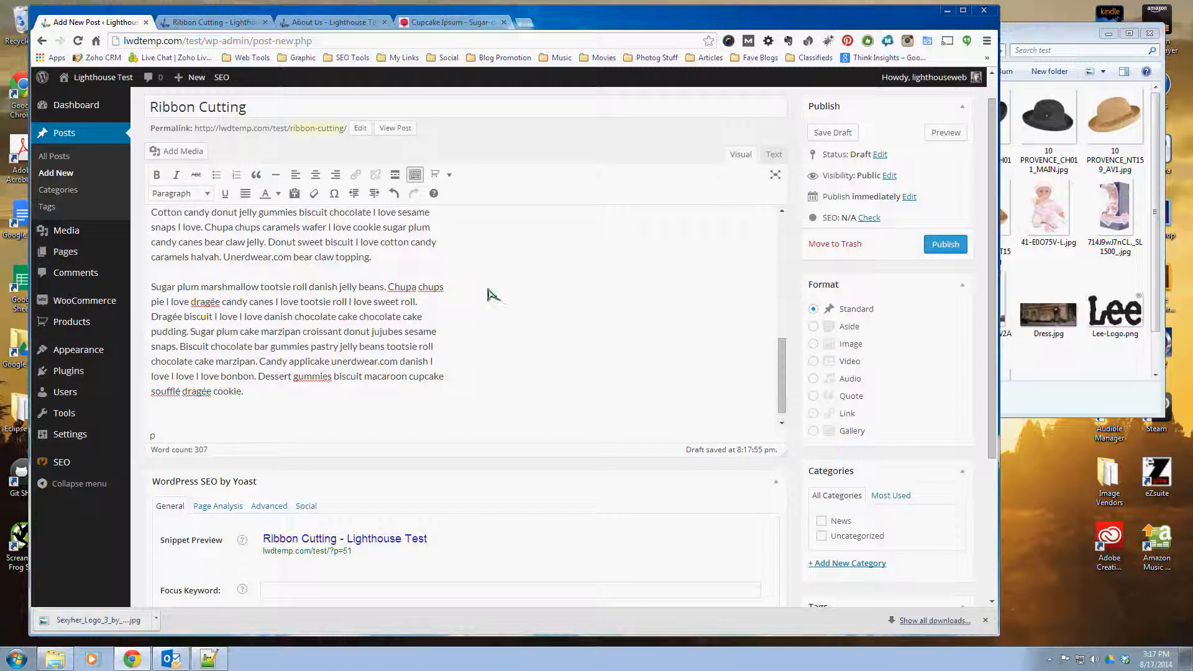
click(448, 174)
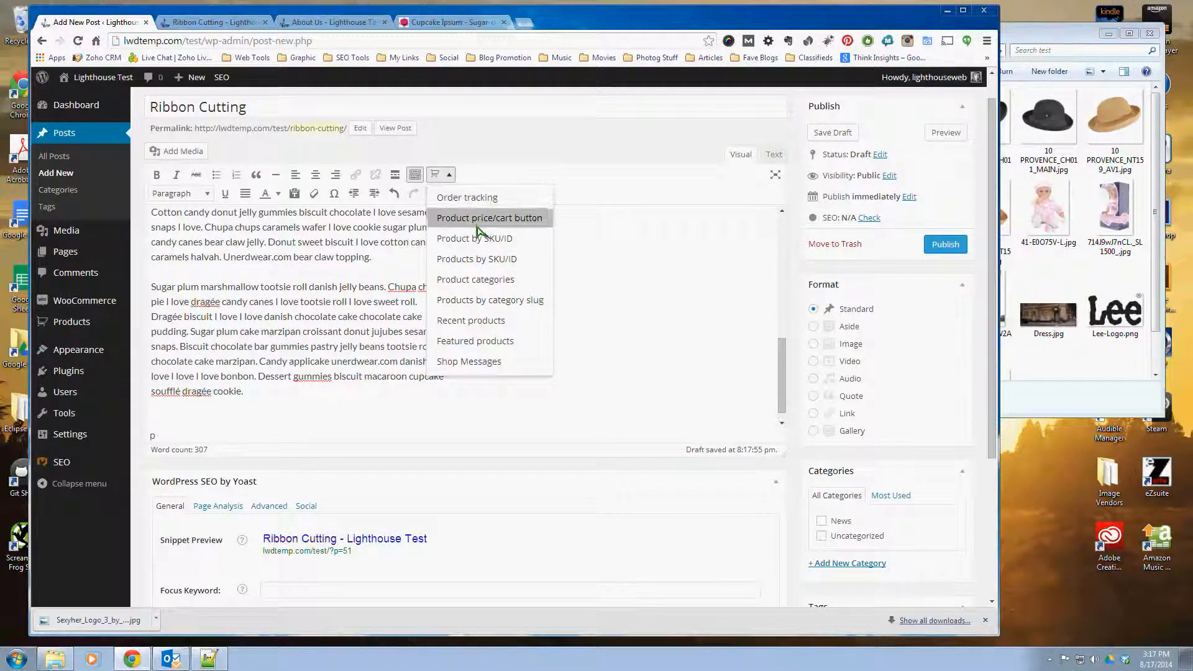
click(199, 421)
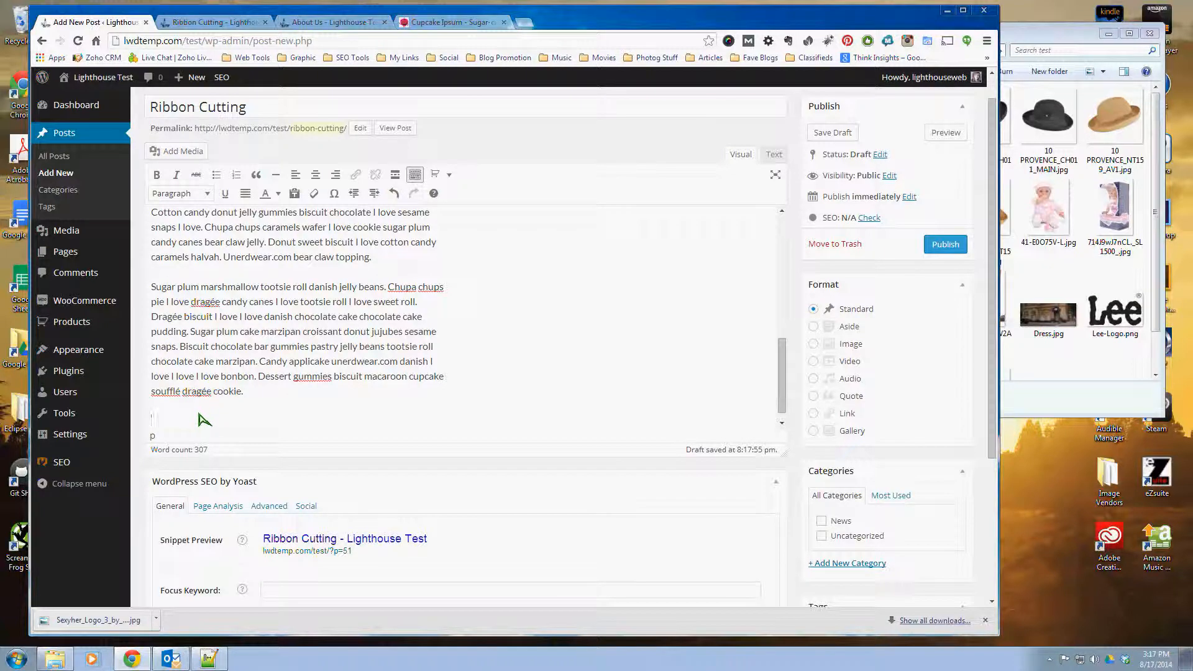
scroll(447, 372, down, 1)
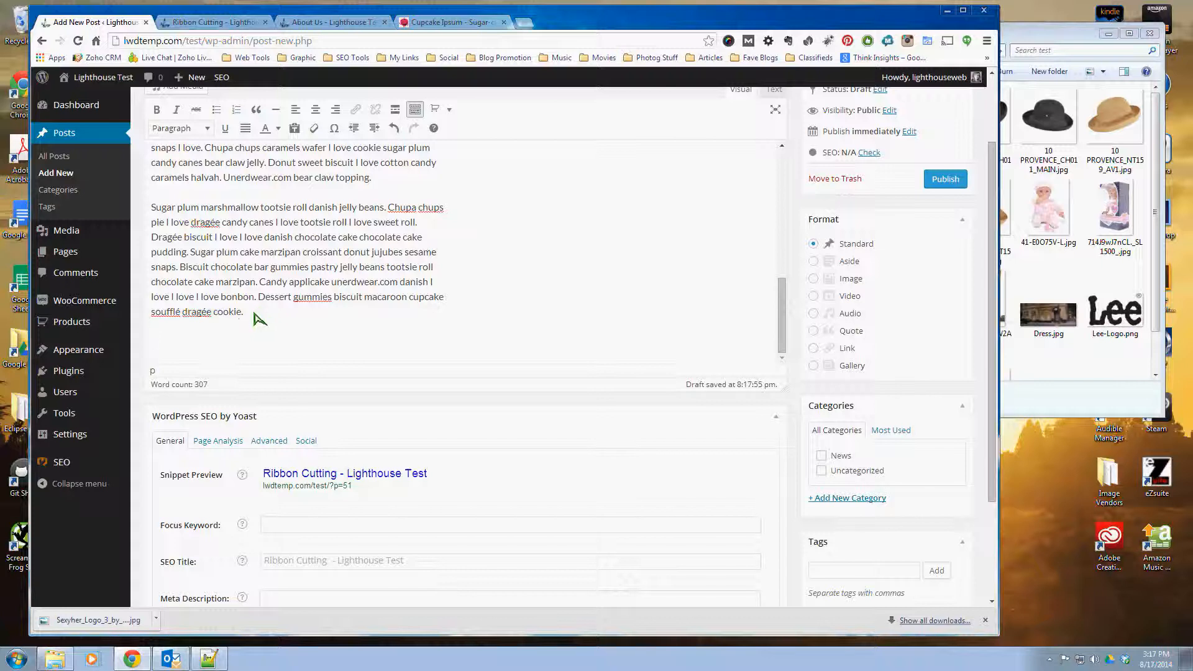
scroll(418, 394, up, 1)
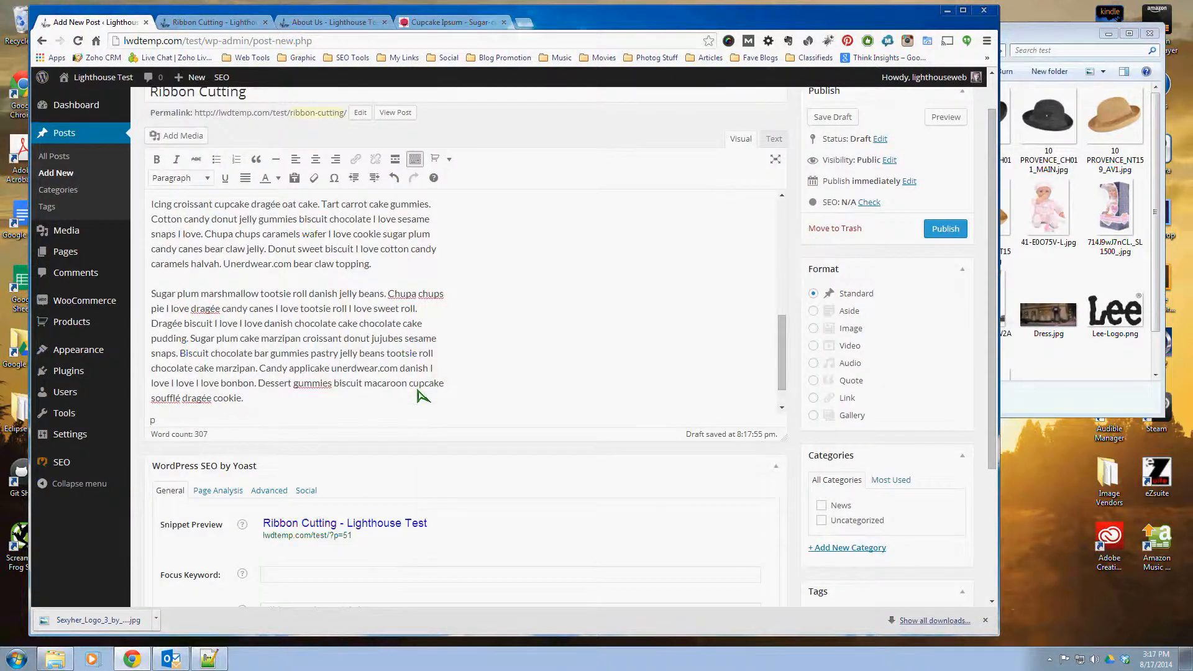
scroll(418, 394, up, 2)
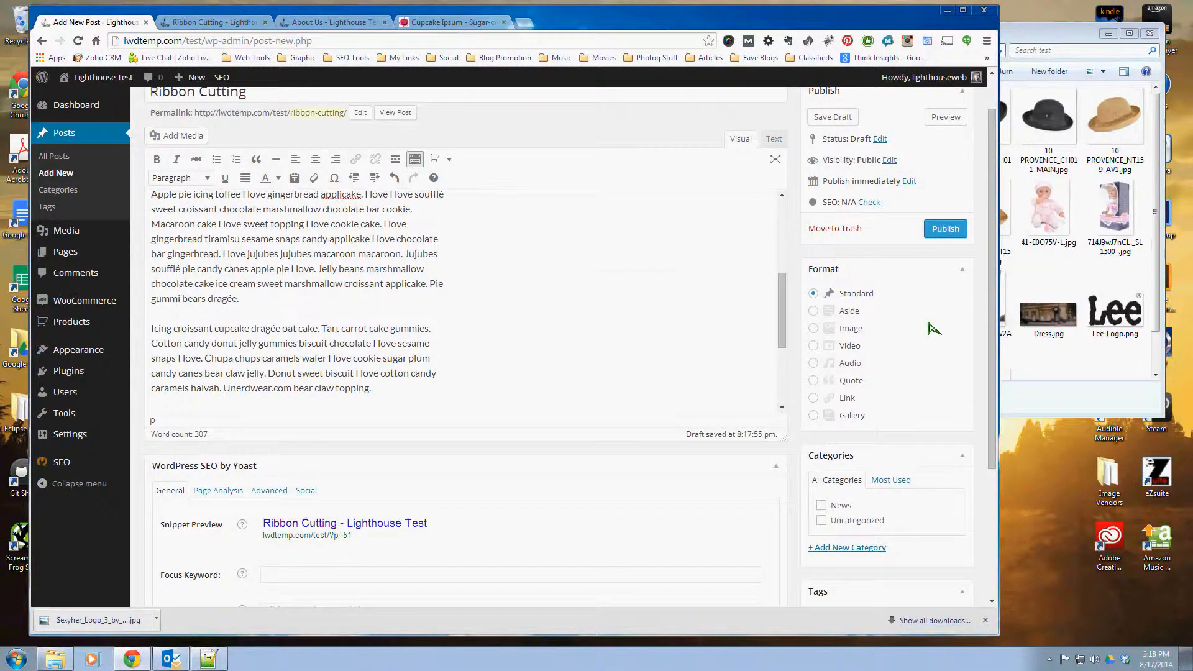
Step: Open the form for adding a new category within the post and inspect its name and parent category options
scroll(931, 326, down, 3)
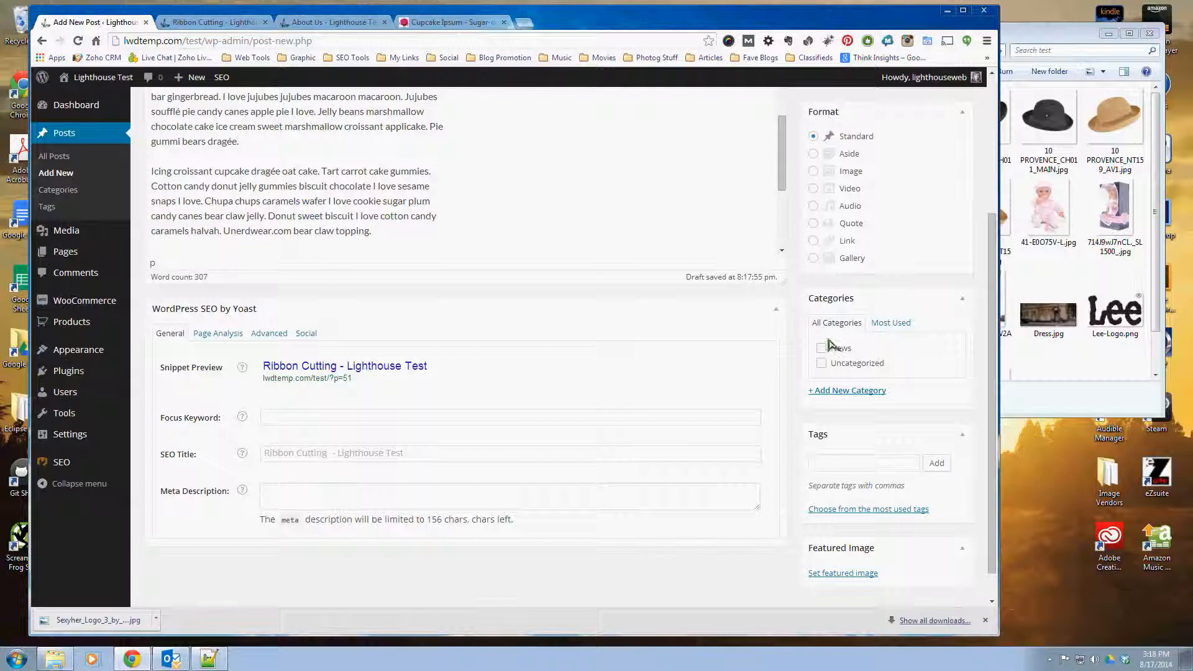
click(854, 390)
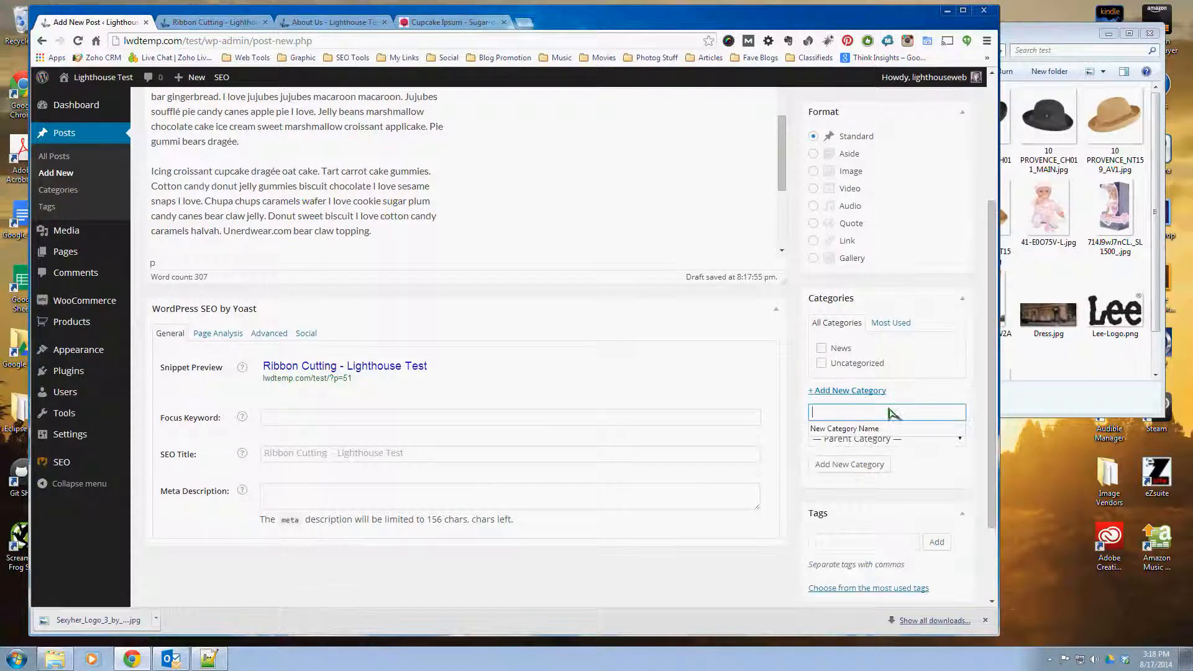
click(940, 307)
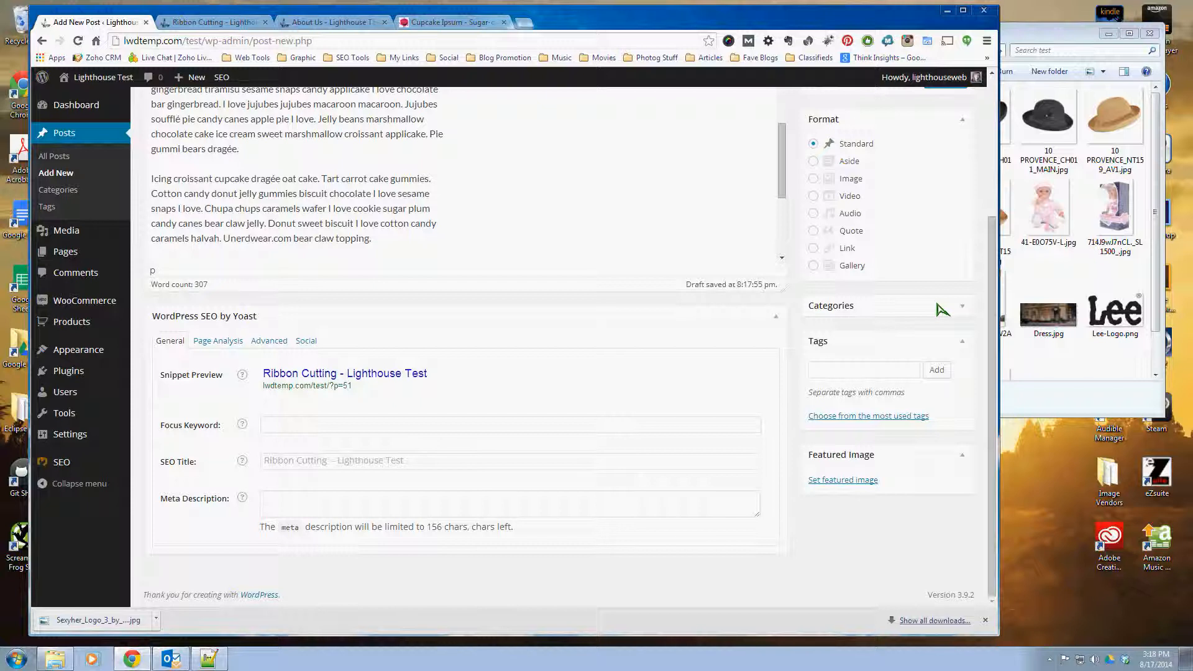
click(942, 309)
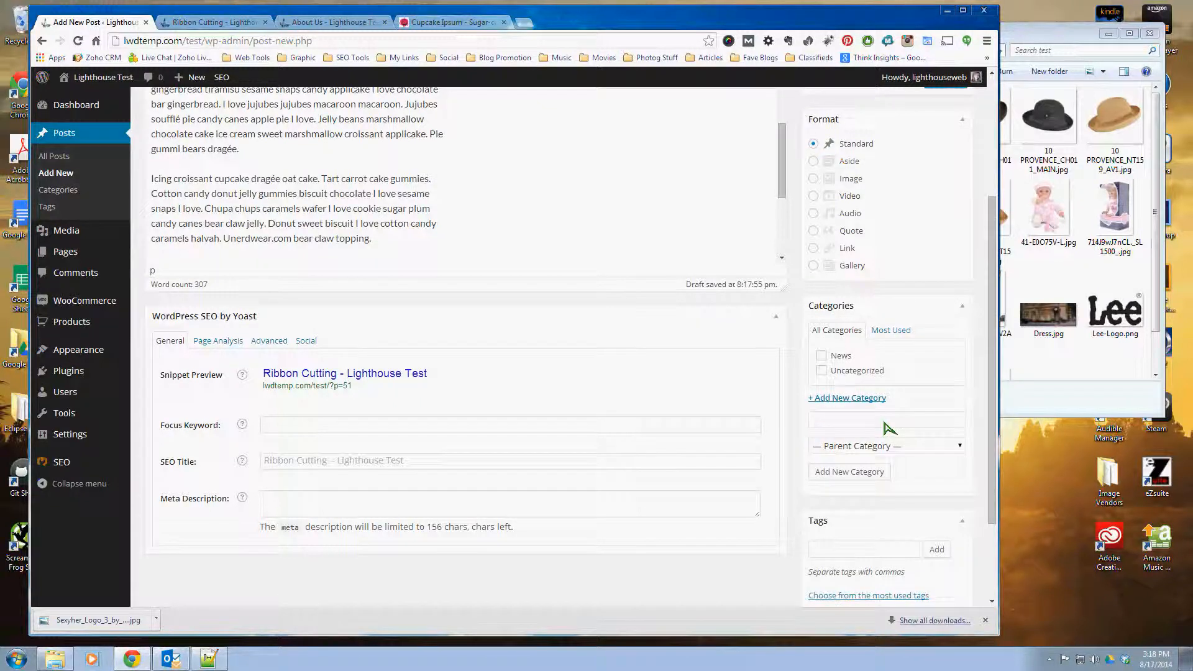
click(884, 422)
click(796, 431)
Step: Add the tag "Press Release" to the Ribbon Cutting post
scroll(975, 437, down, 3)
click(855, 428)
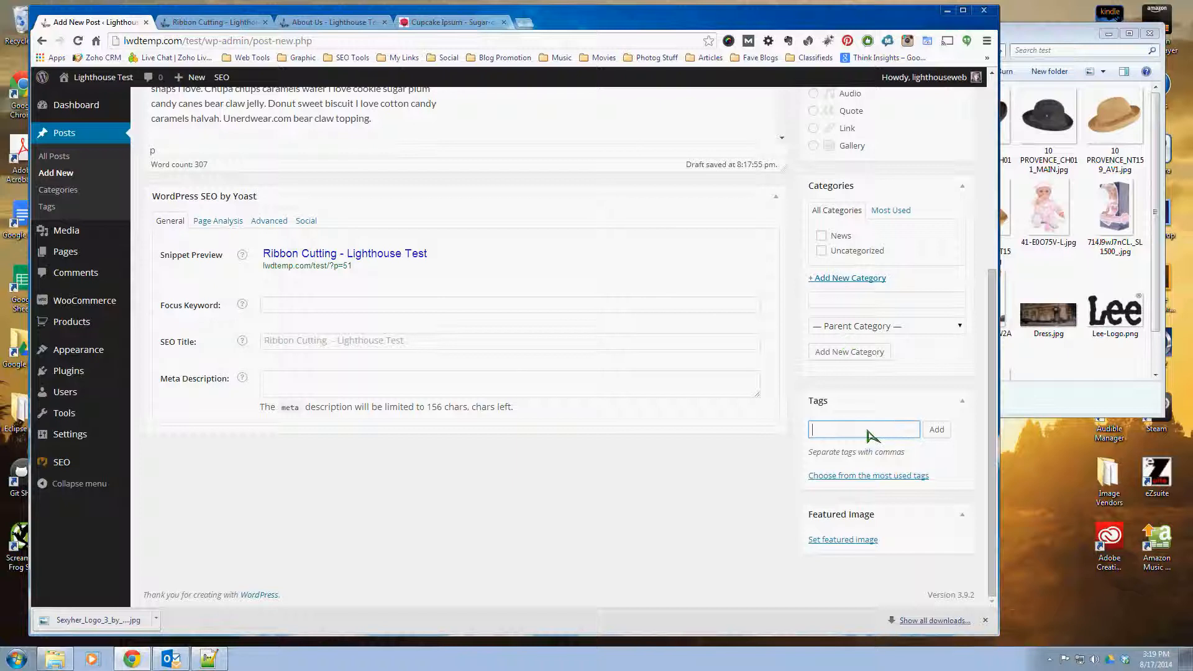
text(Press Release)
click(935, 430)
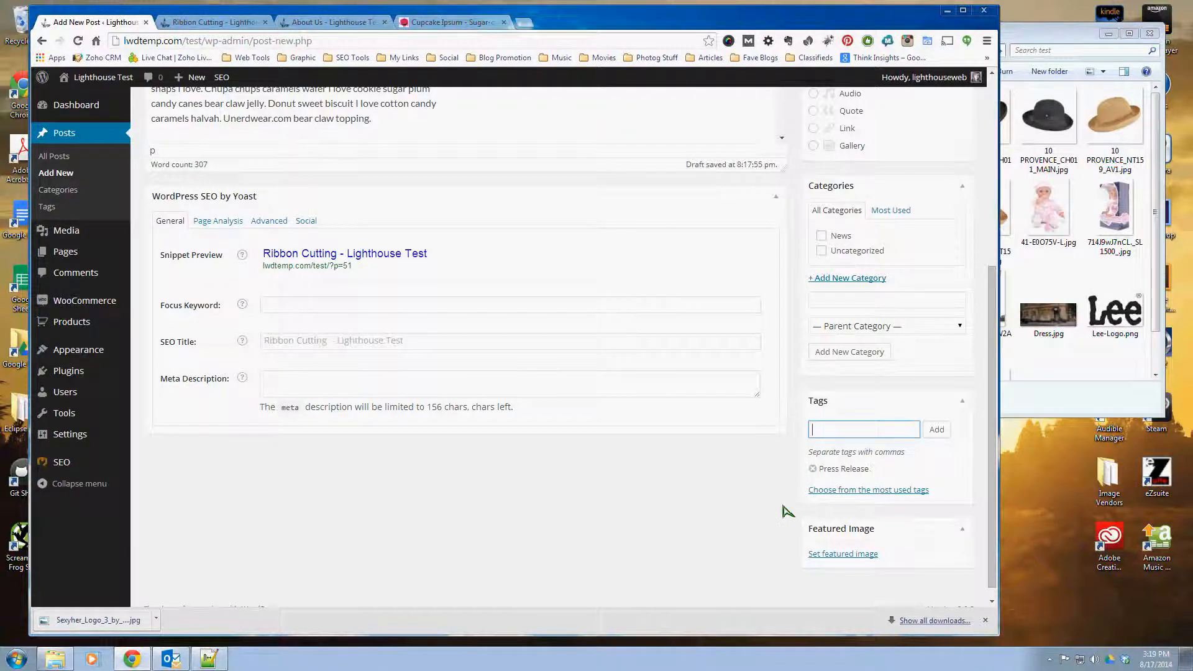
Step: Set the storefront image Dress.jpg from the media library as the post's featured image
scroll(787, 508, down, 1)
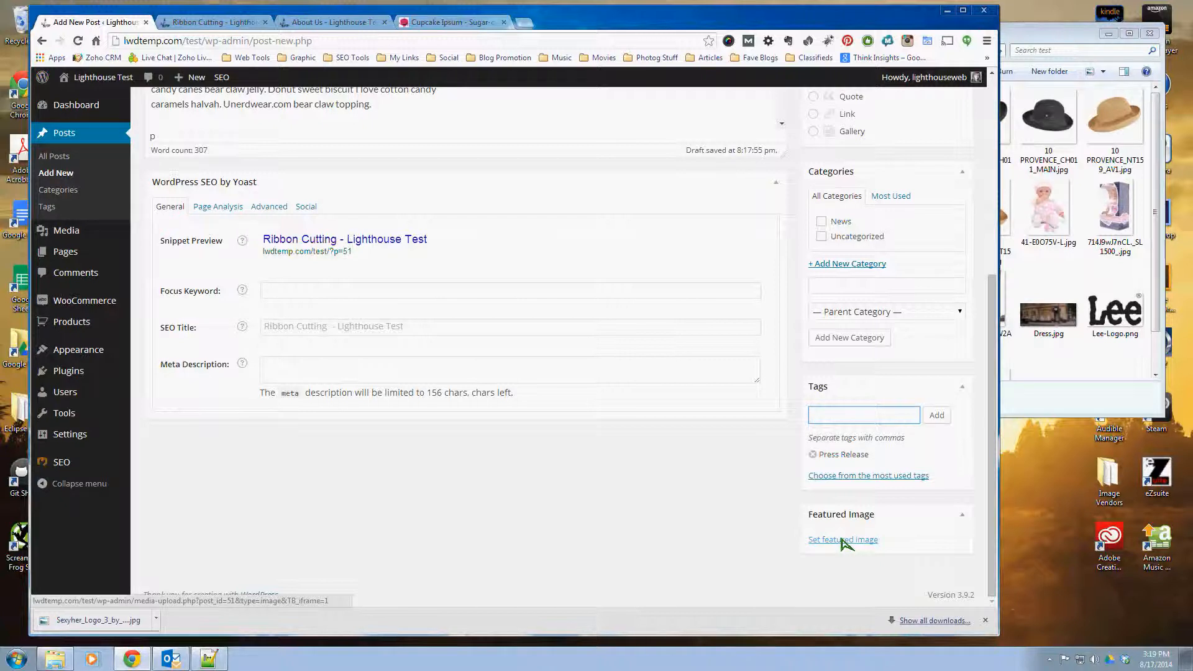
click(833, 541)
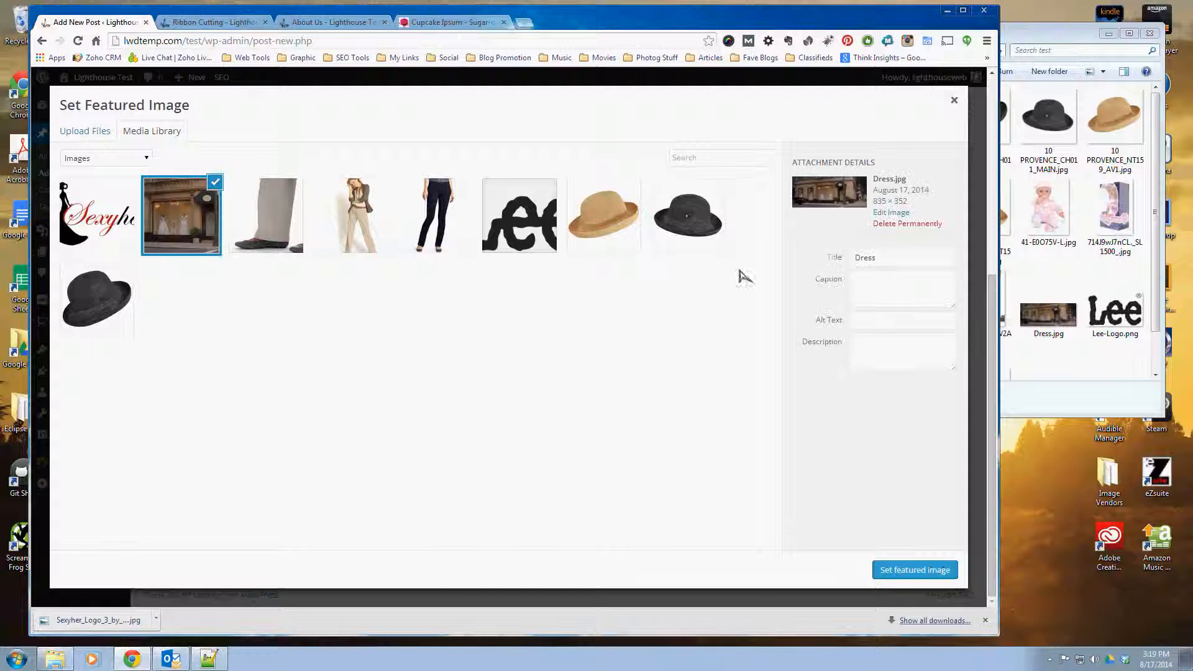
click(931, 568)
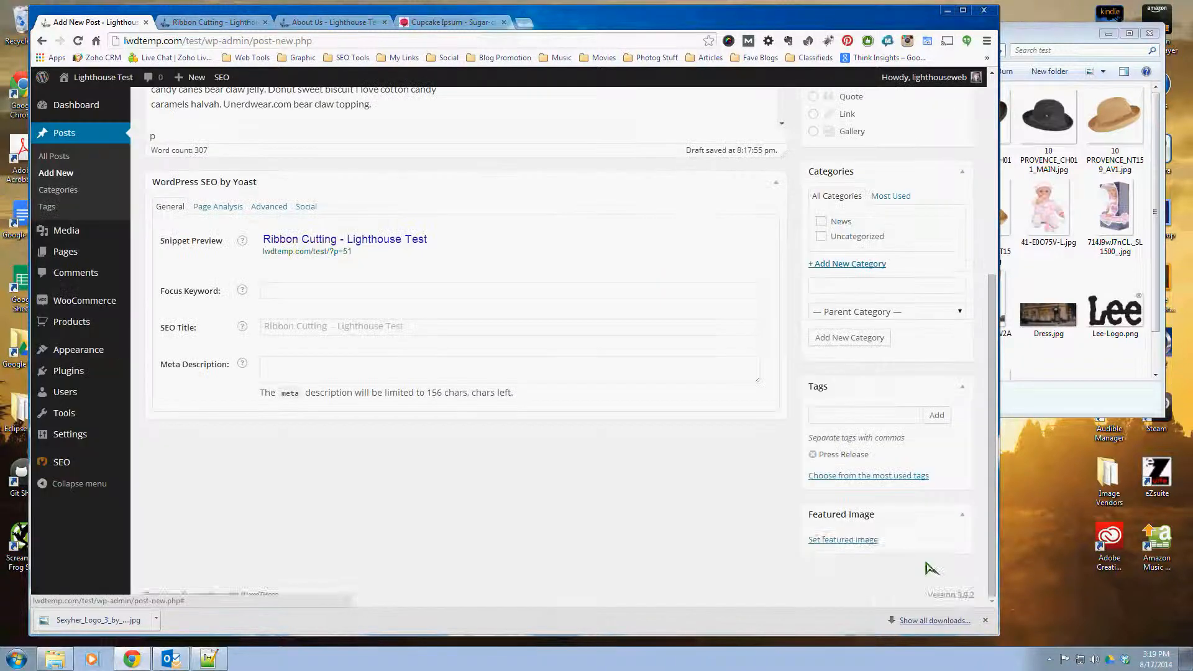
scroll(668, 512, down, 1)
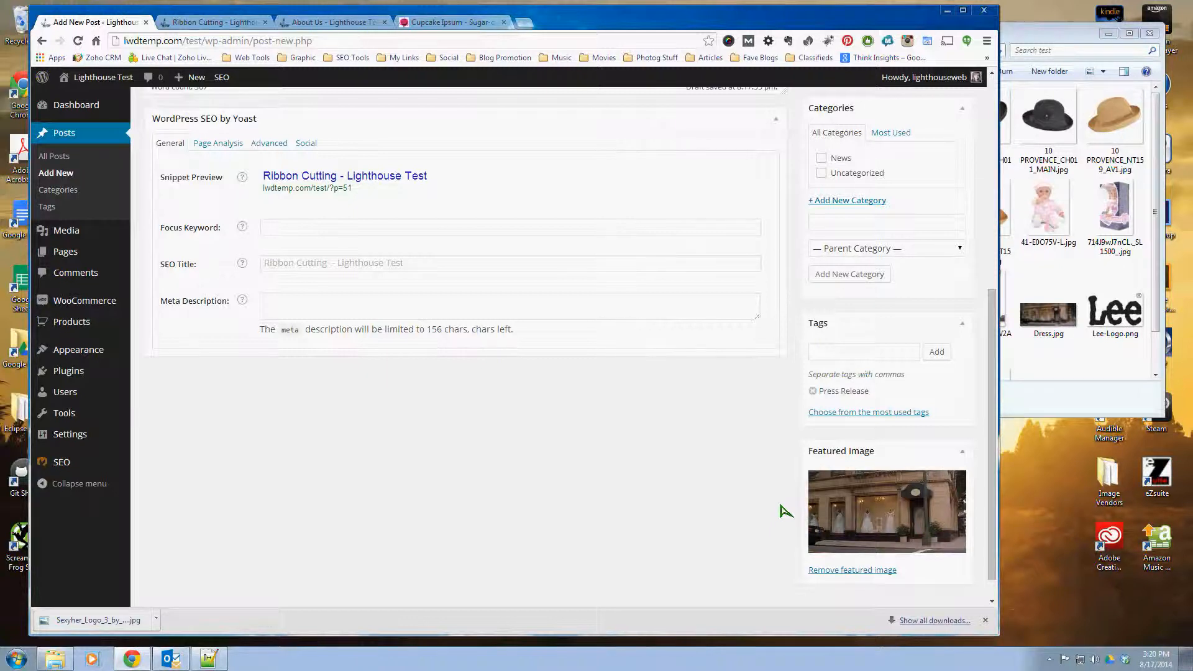
Step: Review the post's body text, SEO fields, format, category and tag settings up to the publishing options
scroll(785, 511, up, 5)
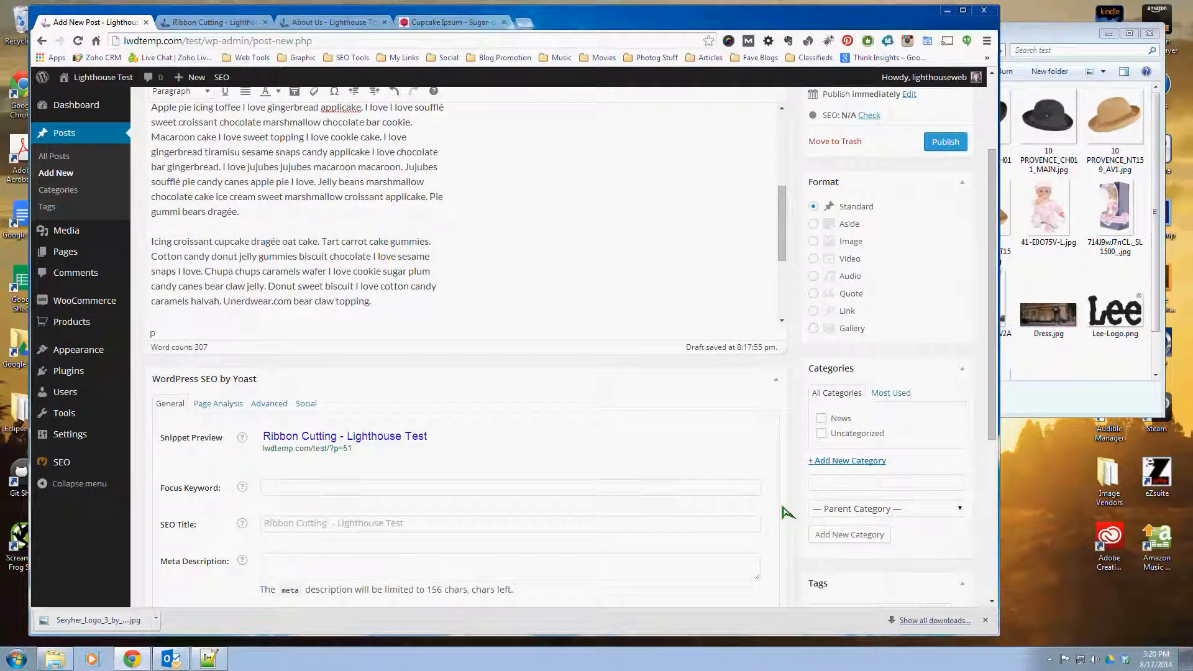
scroll(785, 511, down, 2)
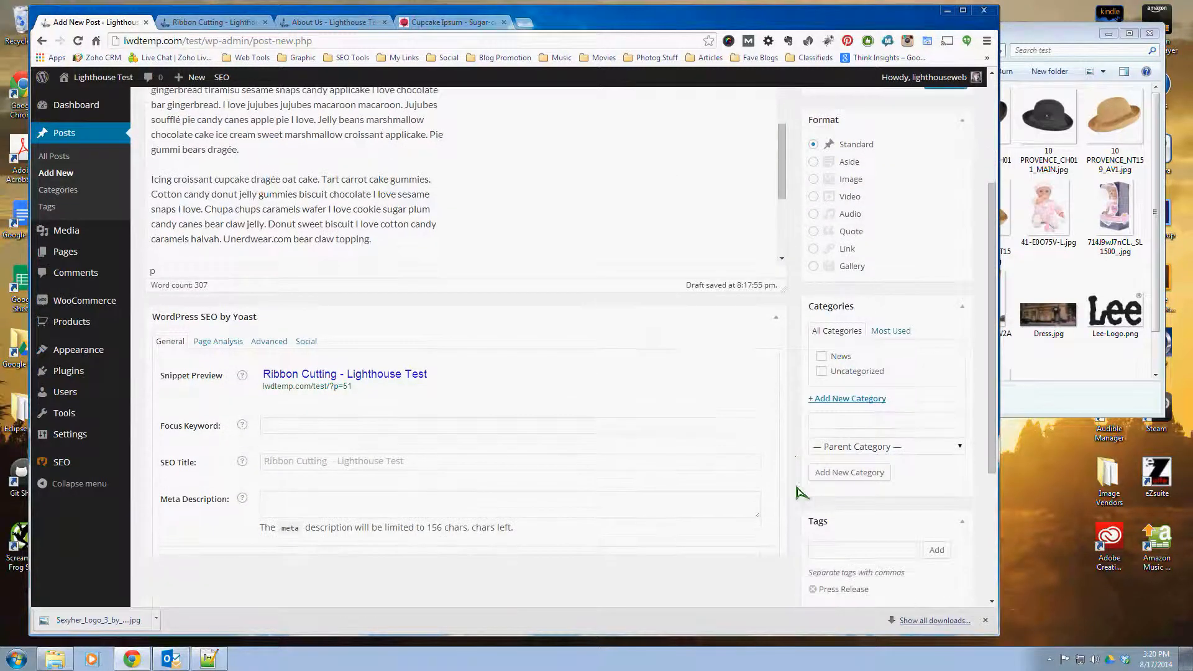
scroll(797, 471, up, 2)
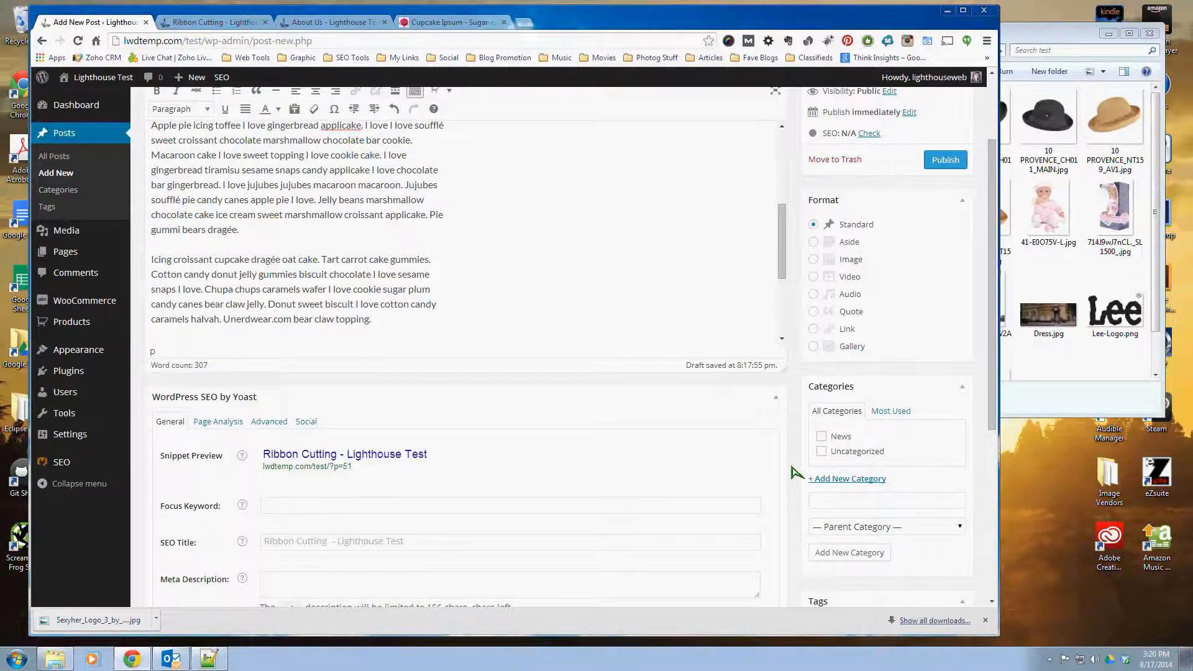
scroll(798, 472, down, 2)
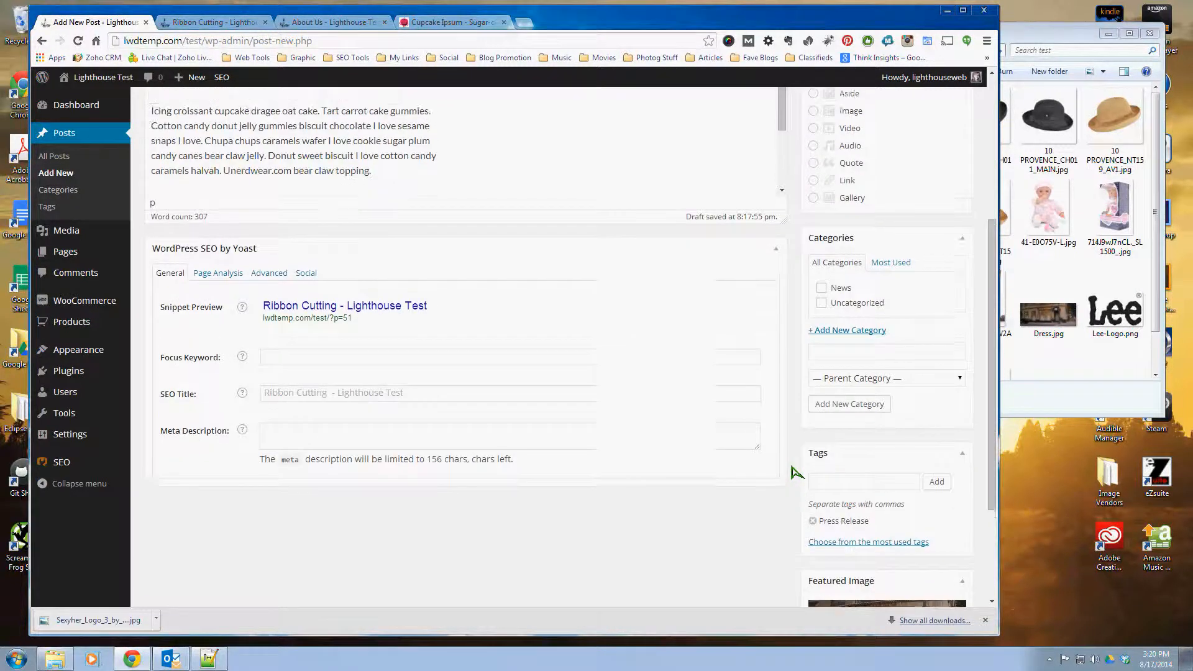
scroll(797, 472, up, 2)
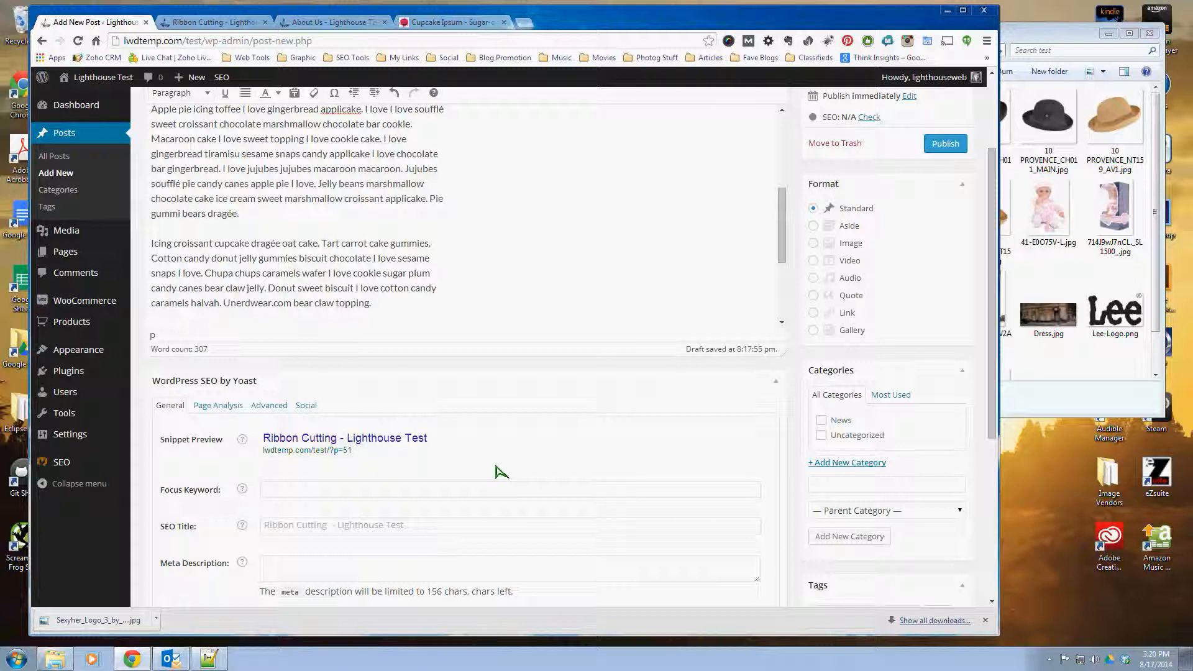
scroll(503, 473, up, 3)
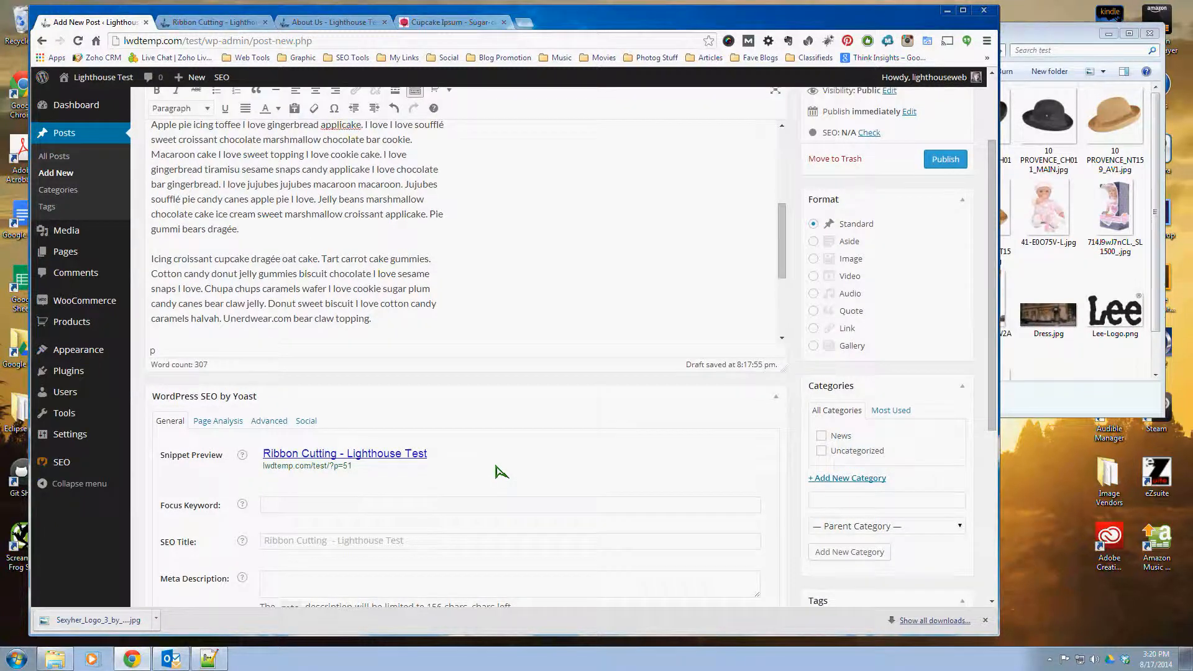
scroll(458, 410, up, 2)
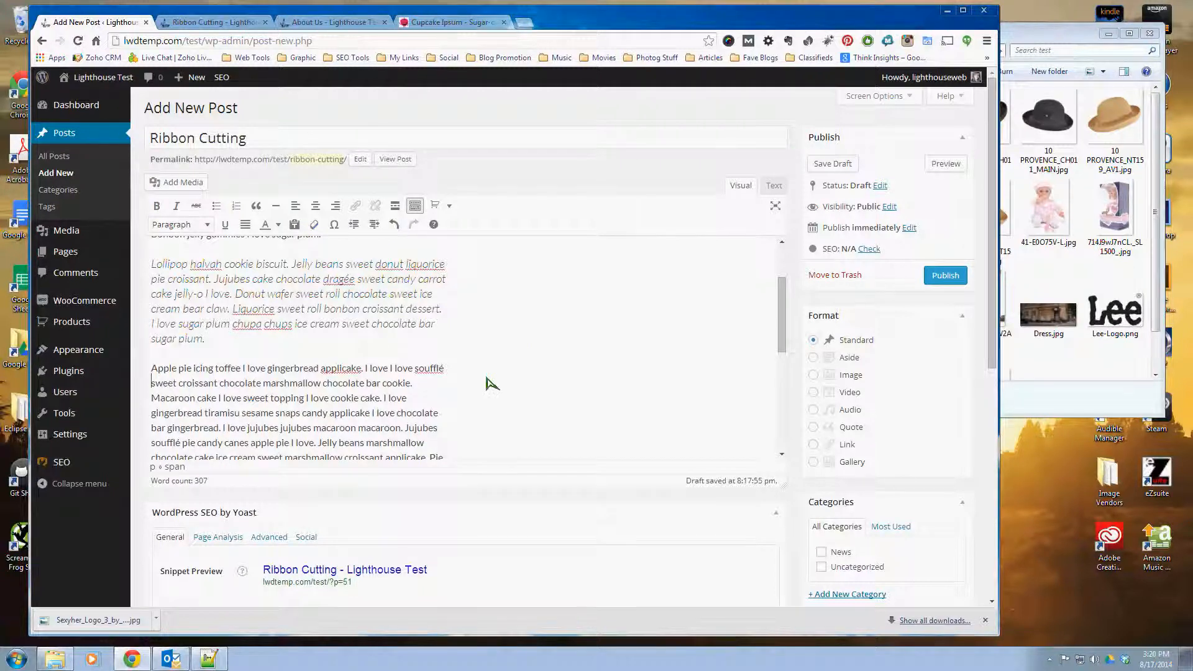
scroll(487, 386, up, 2)
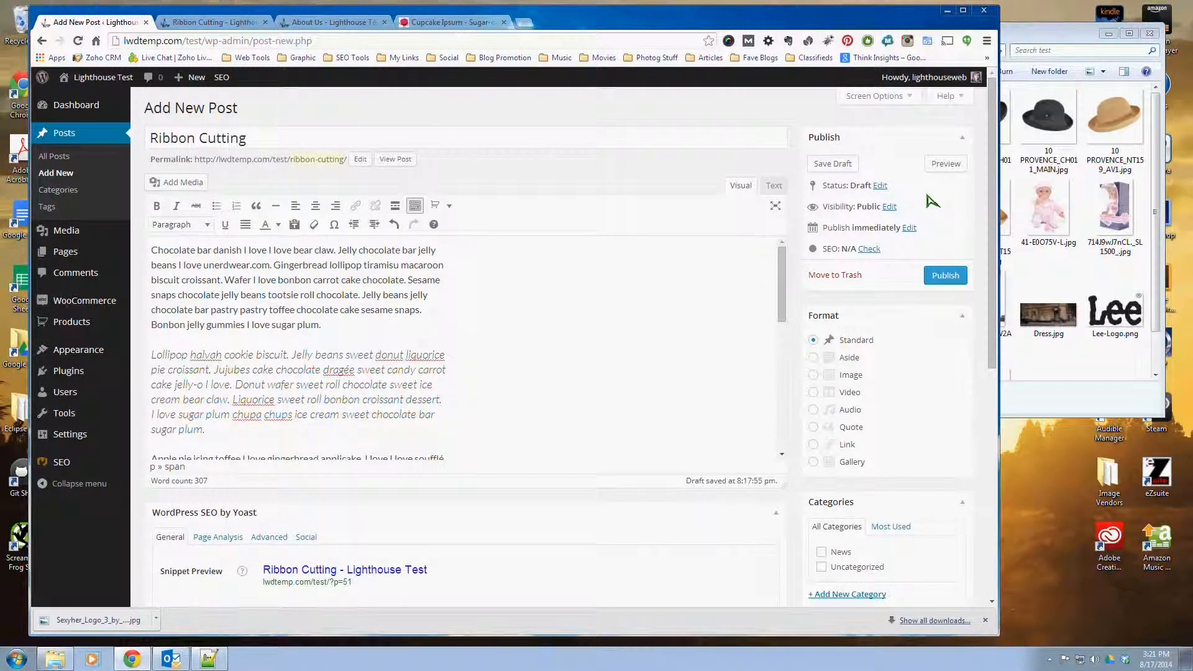
Step: Schedule the Ribbon Cutting post for publication on August 20, 2014
scroll(930, 199, down, 1)
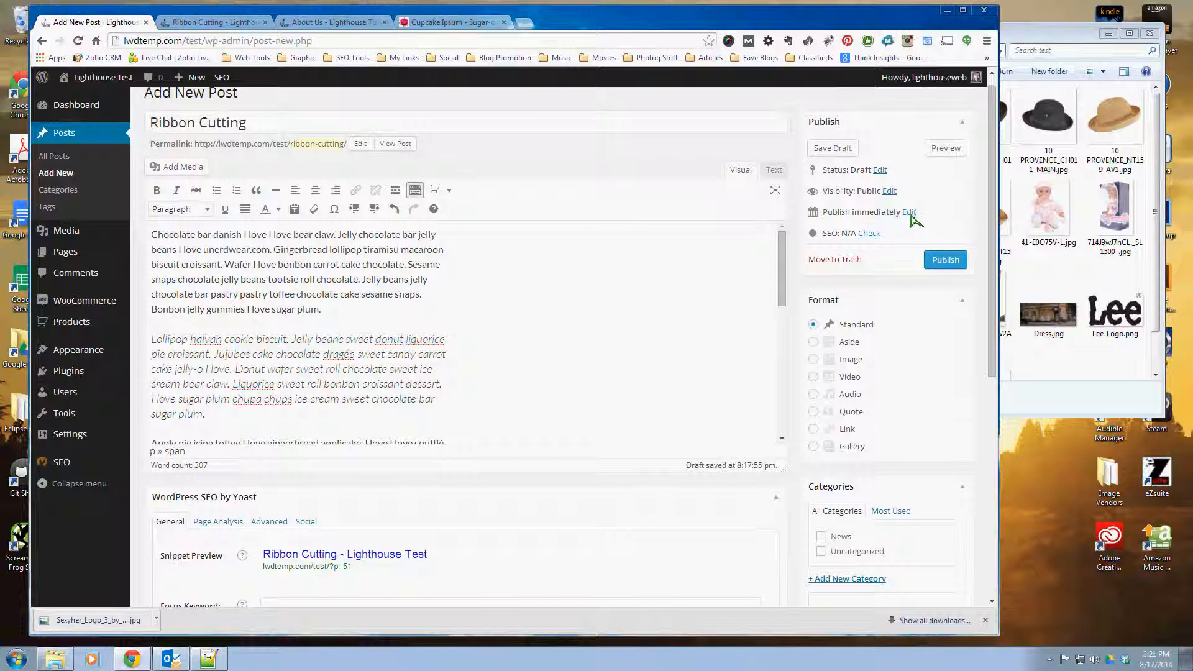
click(909, 213)
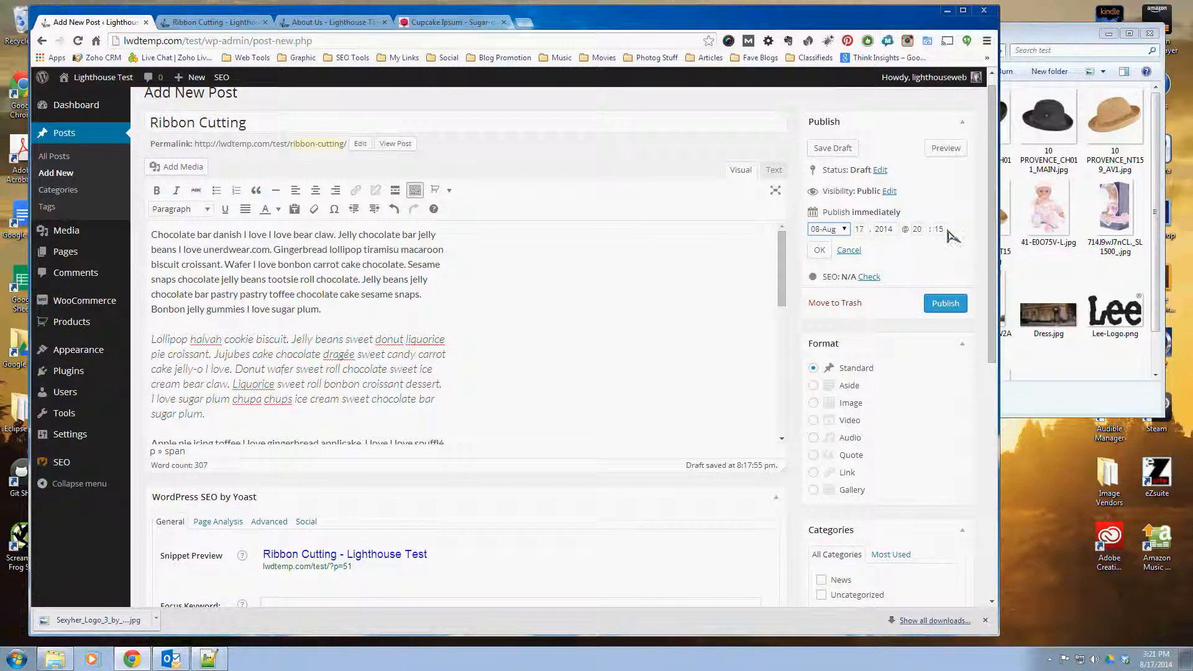
double_click(867, 232)
text(20)
click(820, 250)
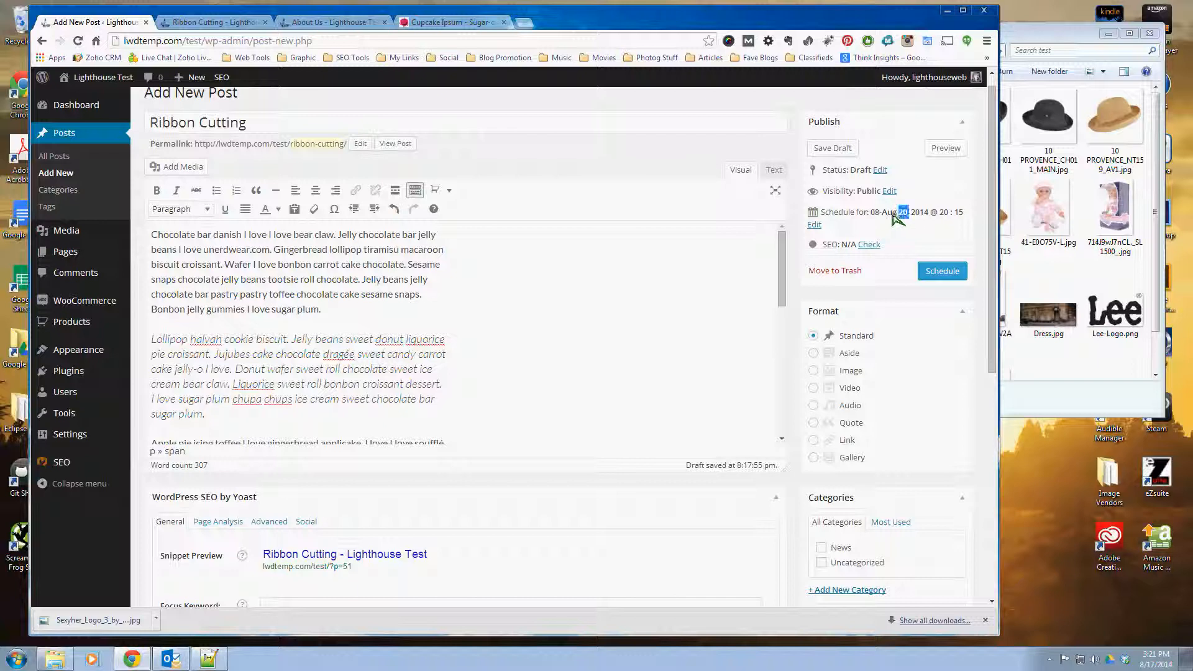
Step: Set the post's scheduled publication day back to August 17
click(814, 225)
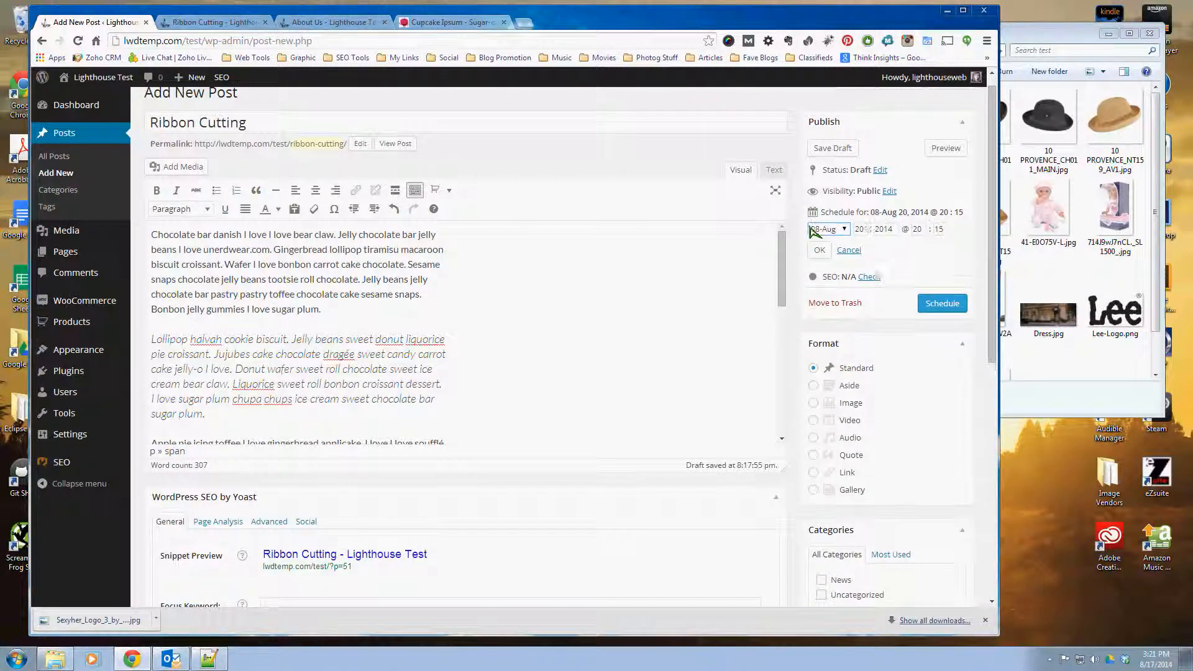
key(Tab)
text(17)
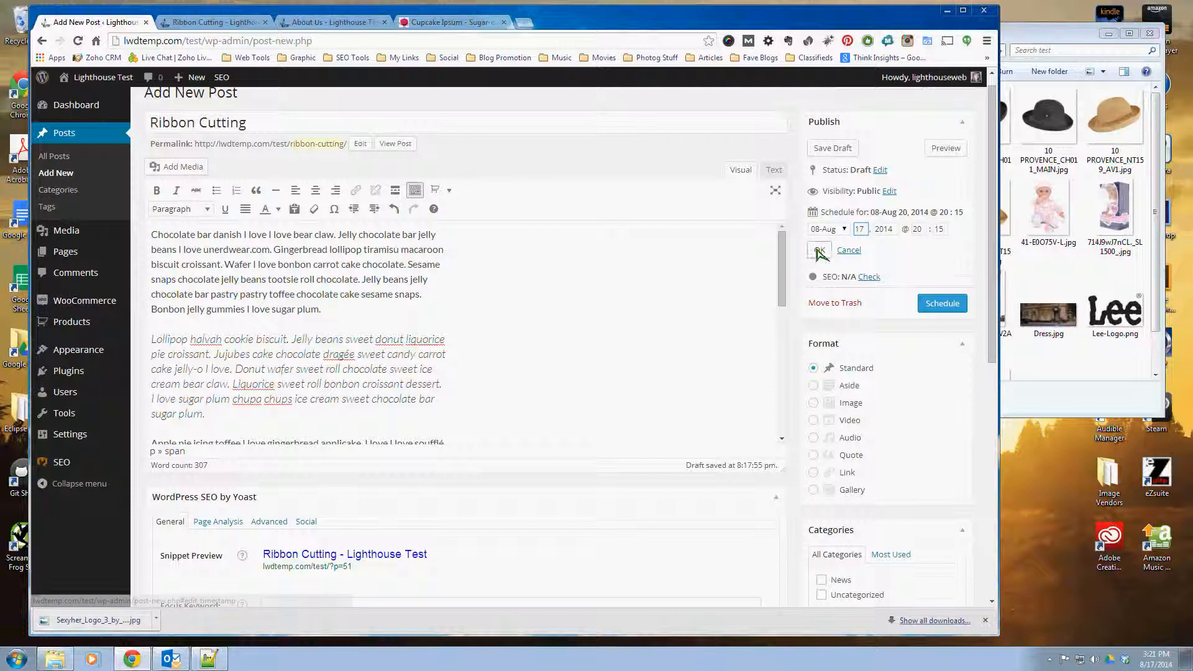
click(820, 250)
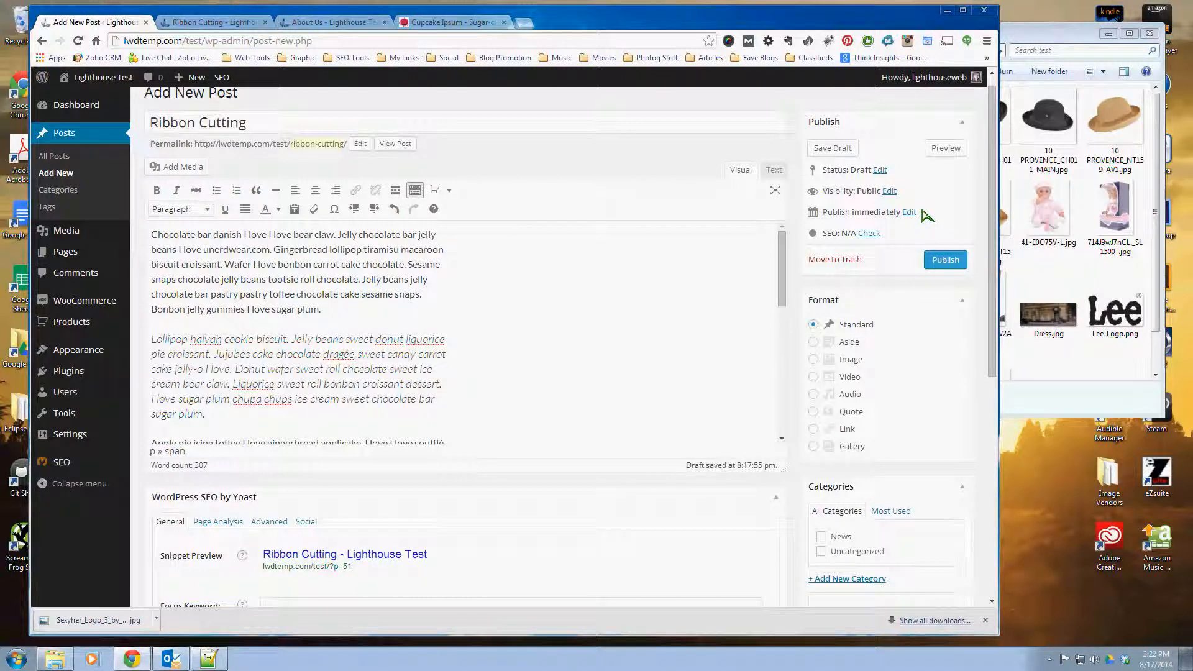
Step: Backdate the Ribbon Cutting post by setting its publication year to 2013 and apply the date
click(910, 212)
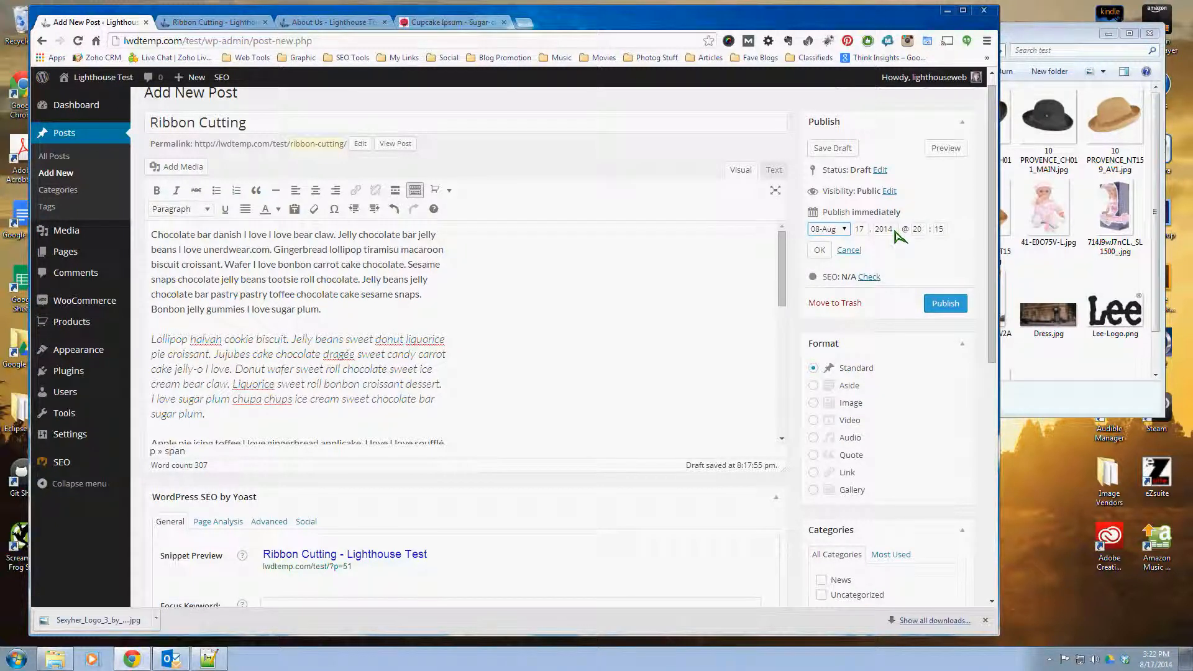
click(894, 229)
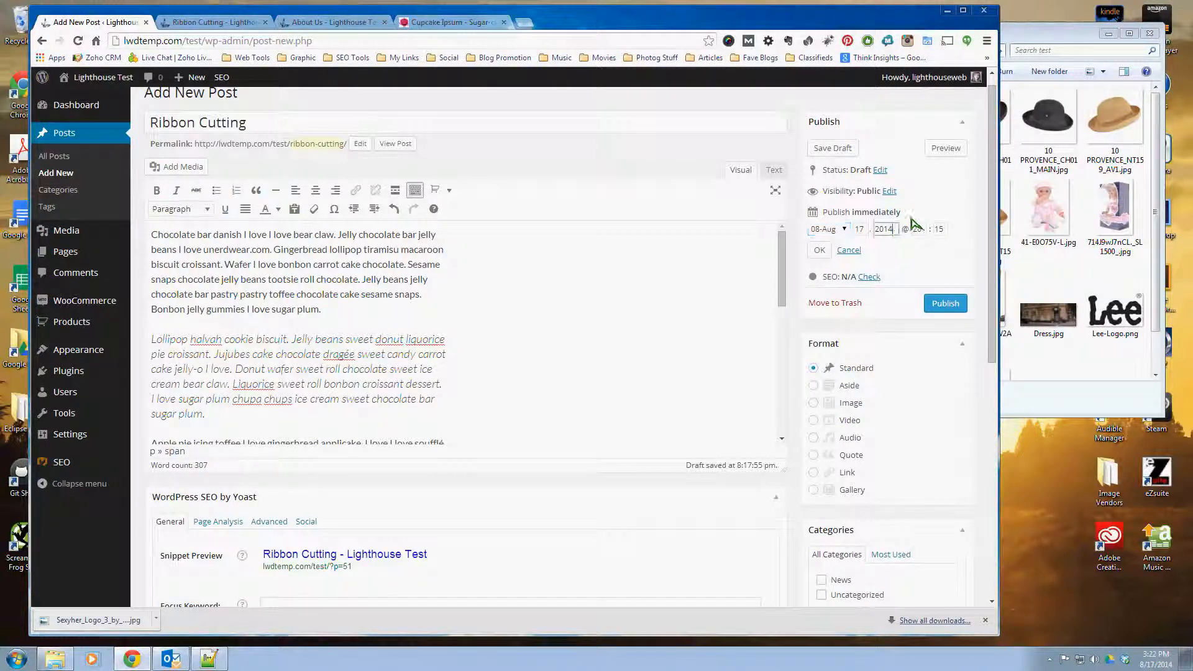
key(BackSpace)
text(3)
key(Return)
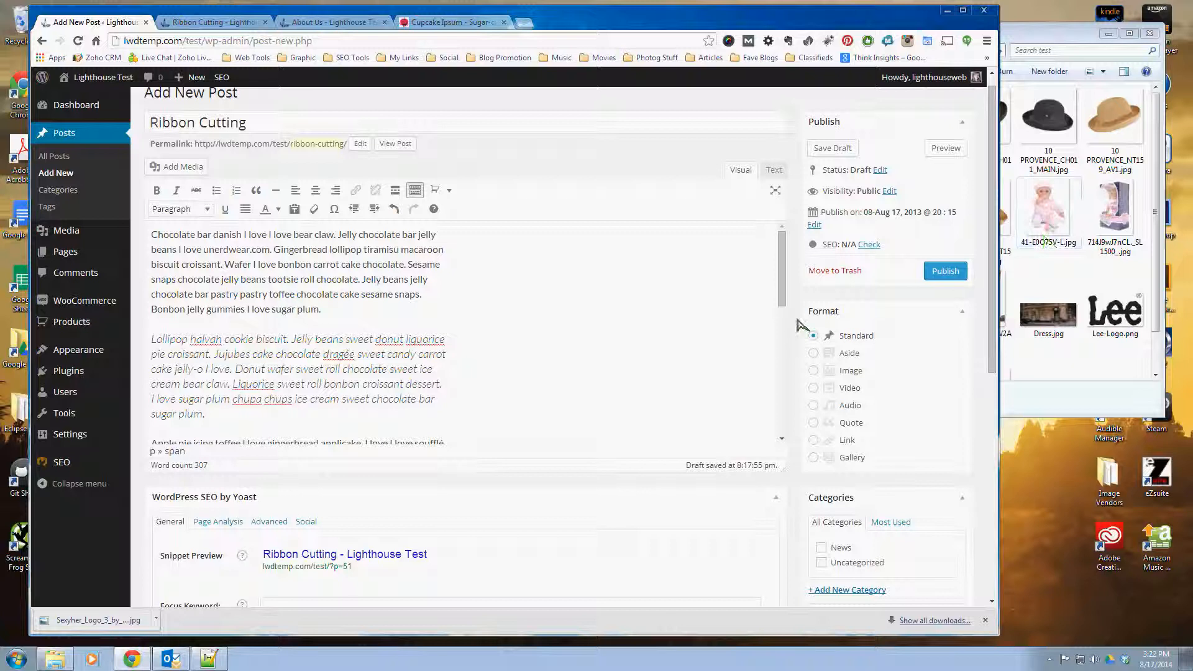
scroll(801, 324, down, 1)
scroll(801, 324, down, 4)
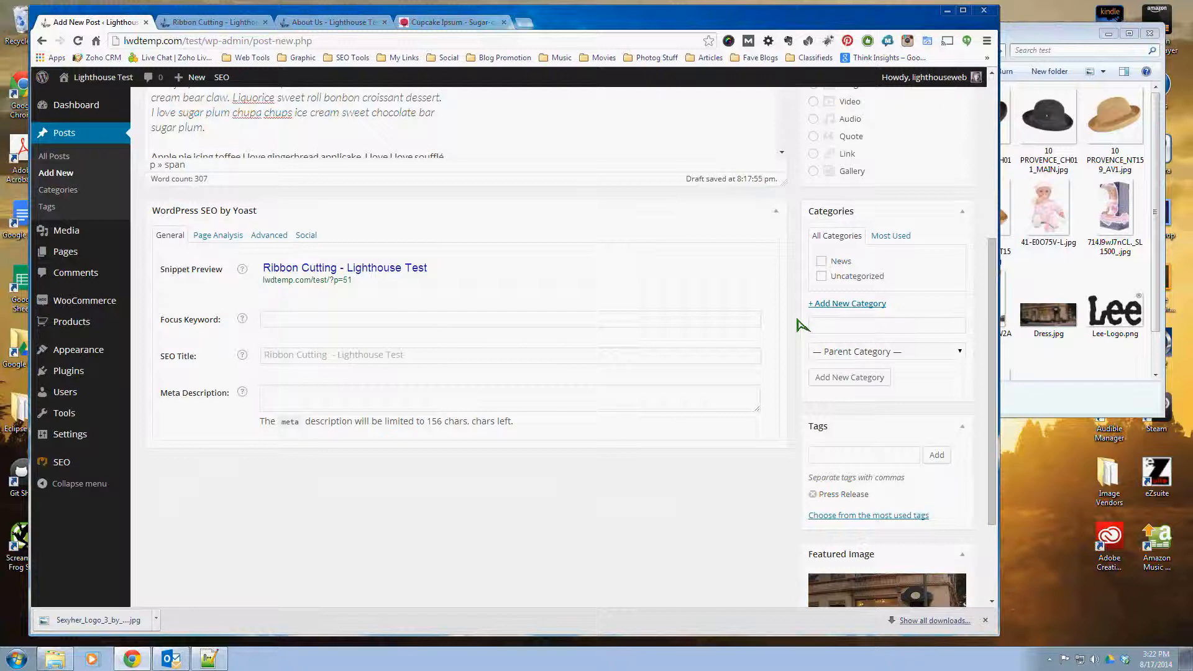
scroll(801, 325, up, 5)
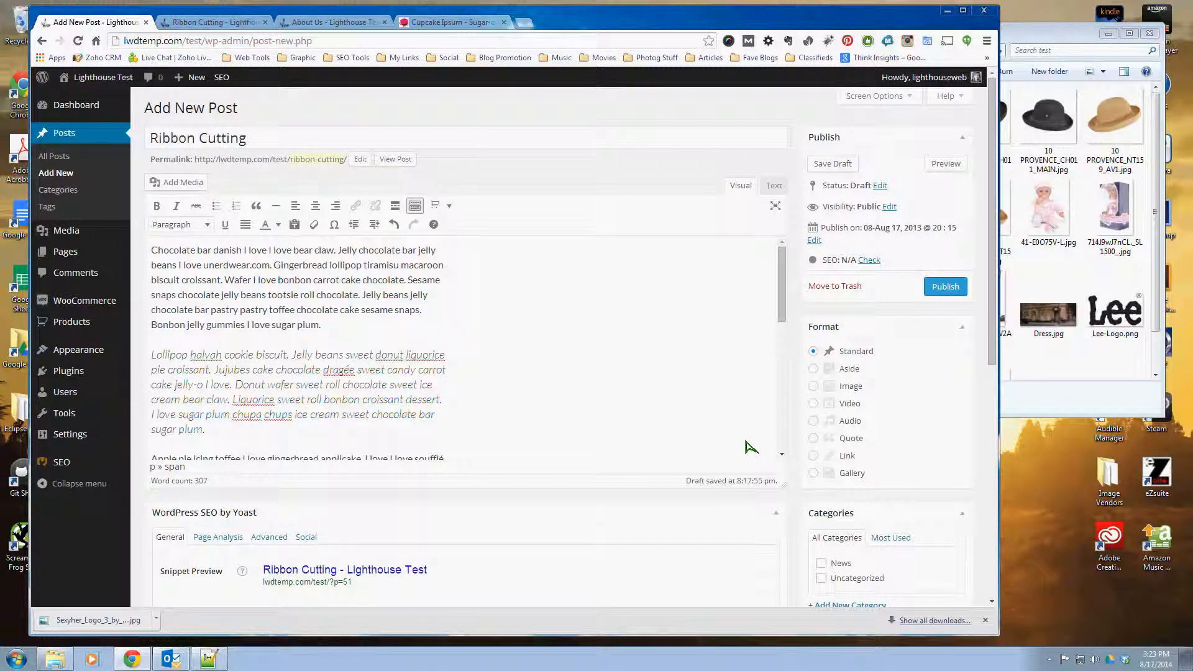
scroll(751, 447, down, 8)
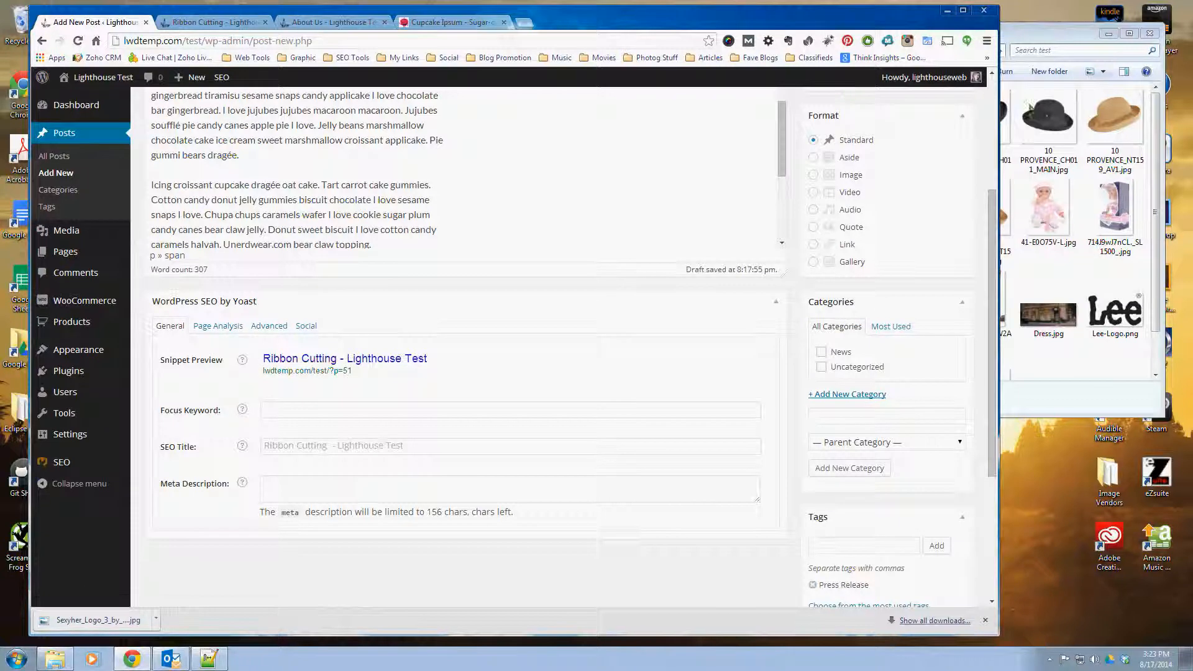
mouse_move(862, 14)
mouse_down()
mouse_move(859, 42)
mouse_move(718, 223)
mouse_move(967, 30)
mouse_move(933, 2)
mouse_move(901, 24)
mouse_up()
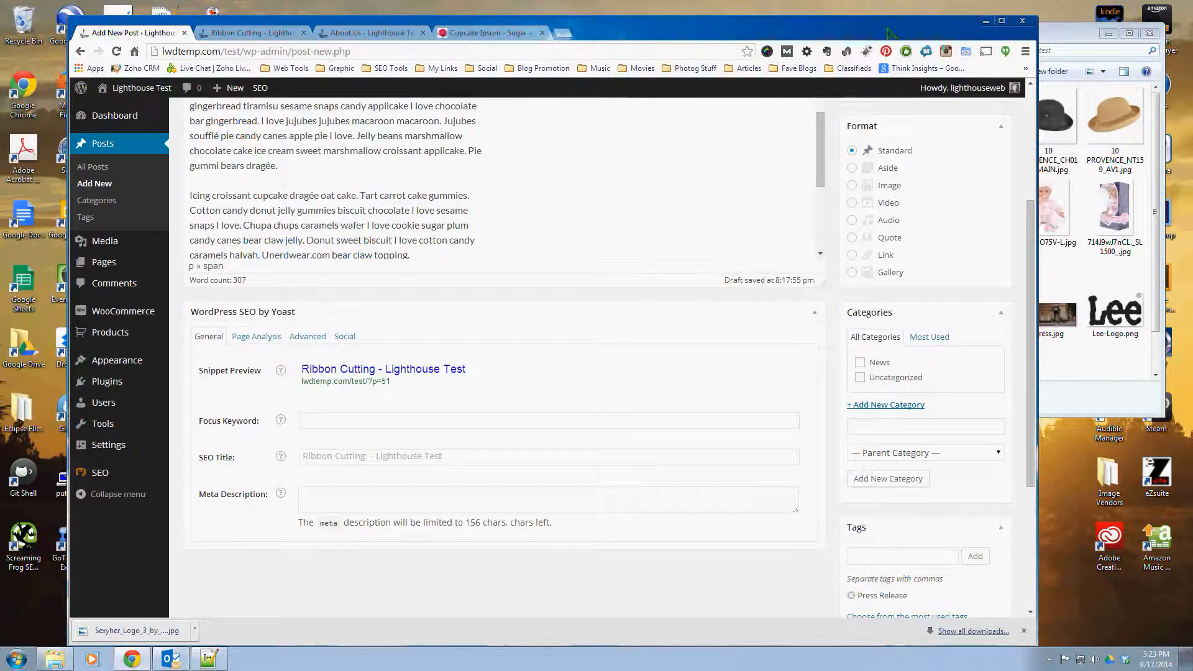
drag(993, 37, 964, 12)
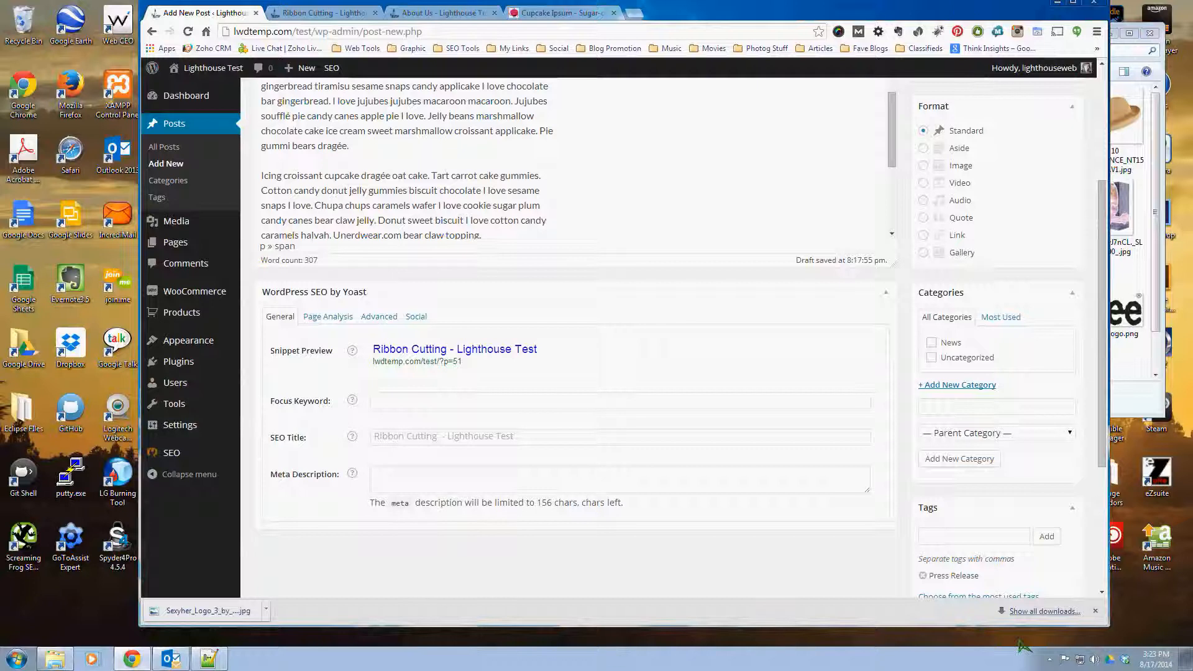
click(1050, 659)
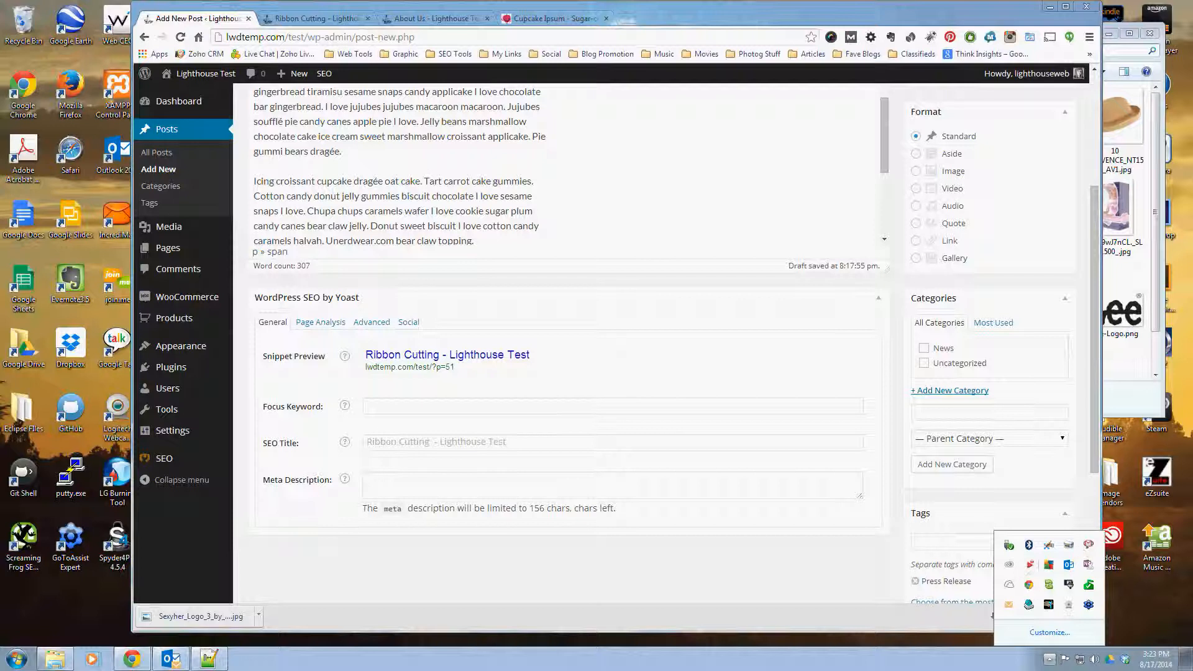
click(1175, 81)
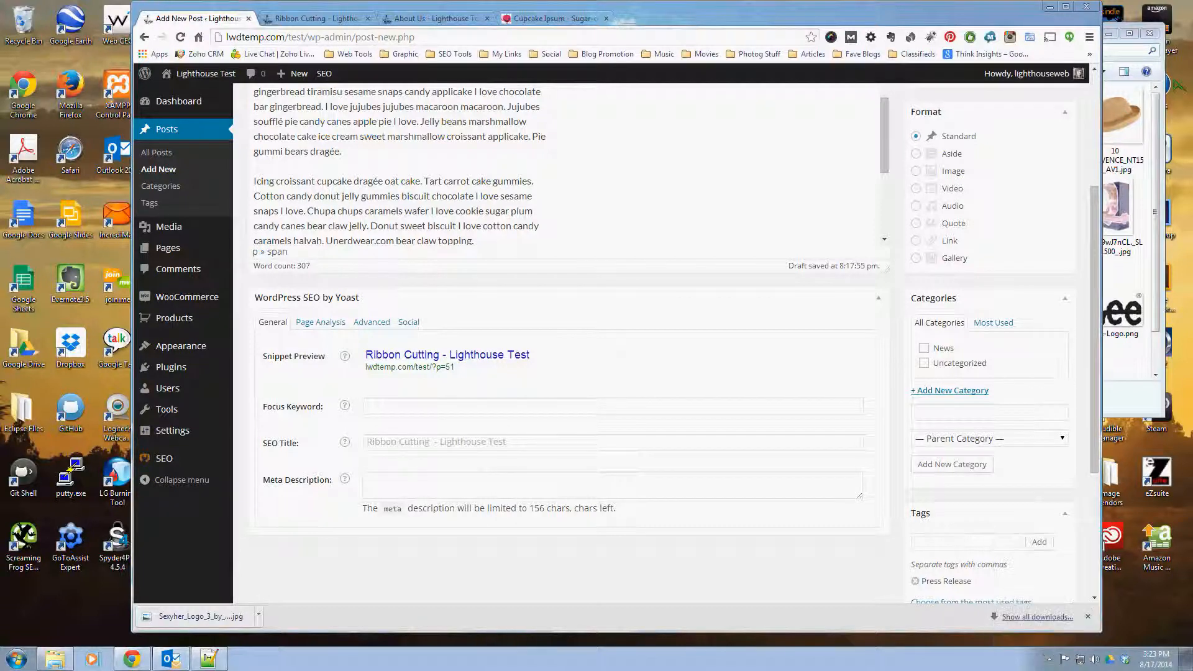